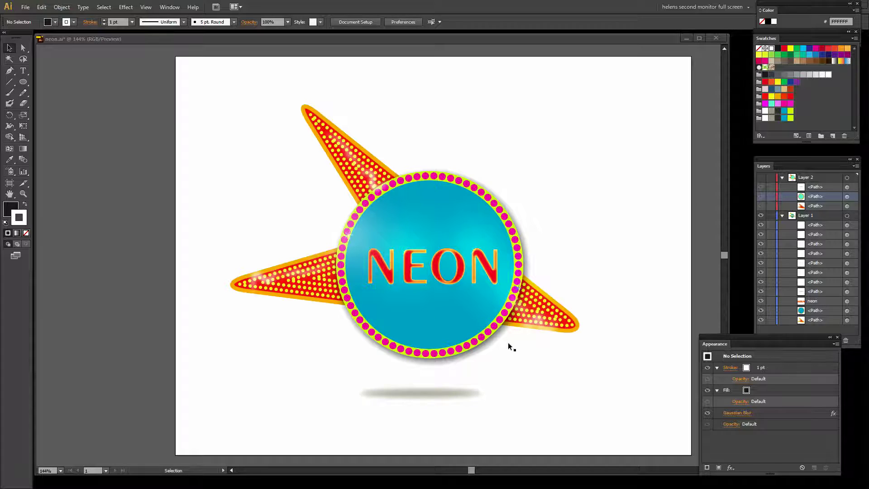
- Hide the white highlight paths in Layer 1 so the sign shows flat colours under NEON
drag(759, 341, 683, 341)
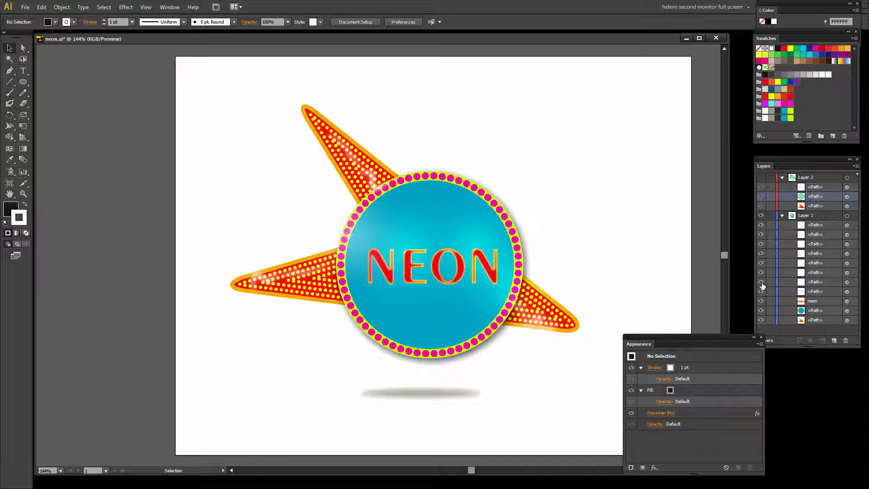
click(762, 225)
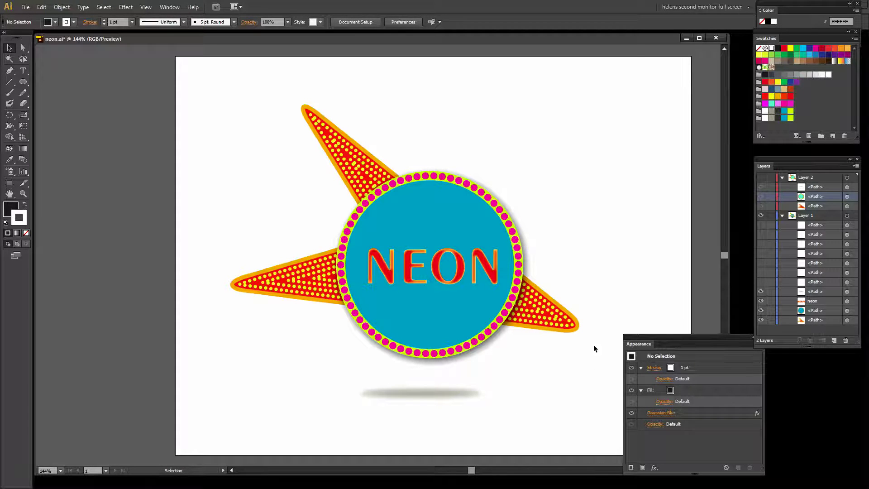
- Show the glossy highlight layer again and shift the Appearance panel aside
click(761, 282)
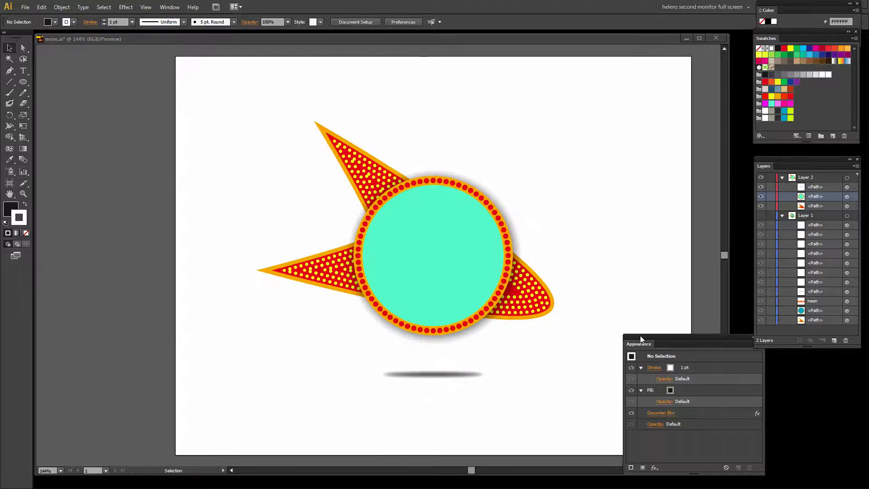
mouse_move(644, 339)
mouse_down()
mouse_move(654, 338)
mouse_move(628, 335)
mouse_up()
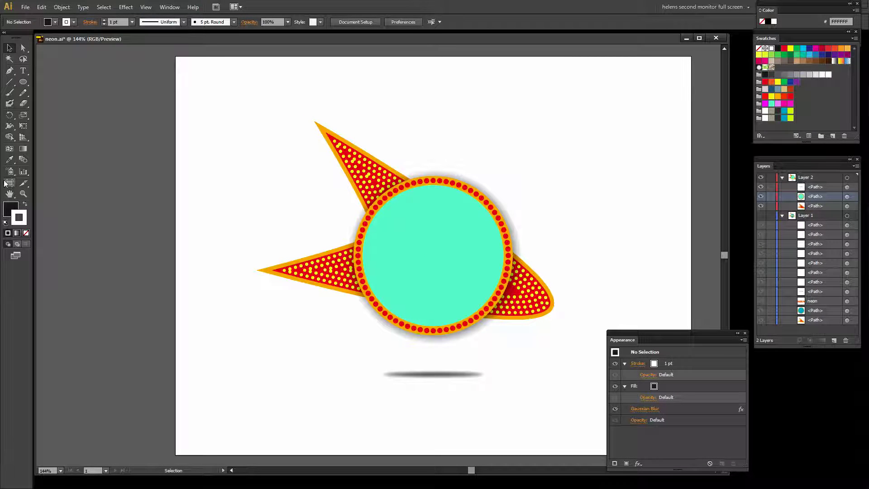
- Pencil a wavy line left of the mint circle and smooth out its first peaks
click(24, 93)
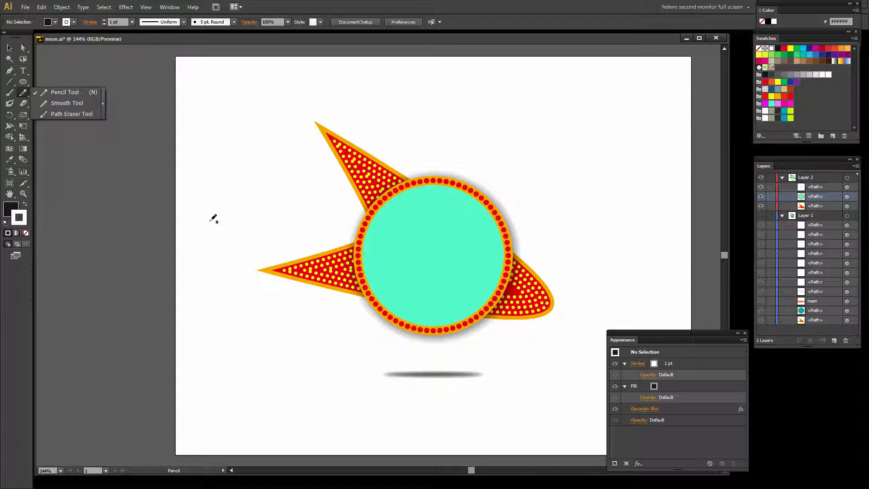
mouse_move(185, 229)
mouse_down()
mouse_move(204, 204)
mouse_move(209, 230)
mouse_move(227, 207)
mouse_move(241, 232)
mouse_move(248, 216)
mouse_move(265, 229)
mouse_move(306, 229)
mouse_up()
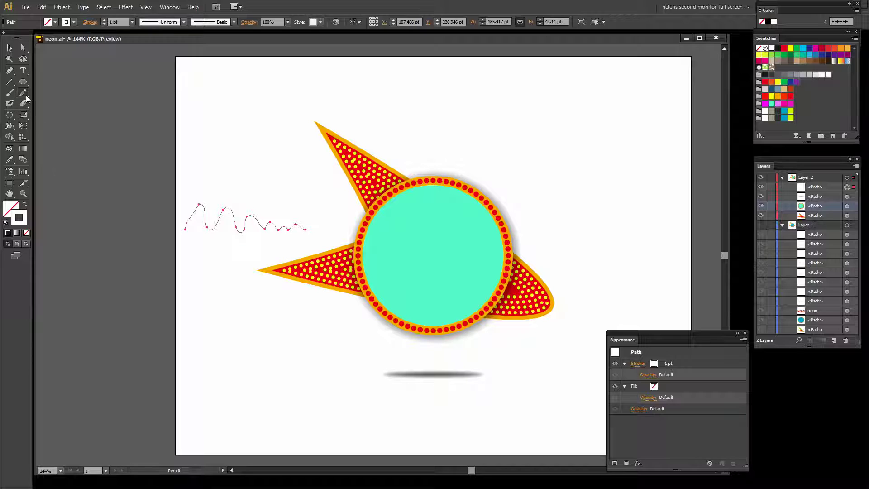
drag(24, 94, 60, 103)
mouse_move(198, 203)
mouse_down()
mouse_move(212, 224)
mouse_move(233, 212)
mouse_move(242, 230)
mouse_move(253, 217)
mouse_move(309, 227)
mouse_up()
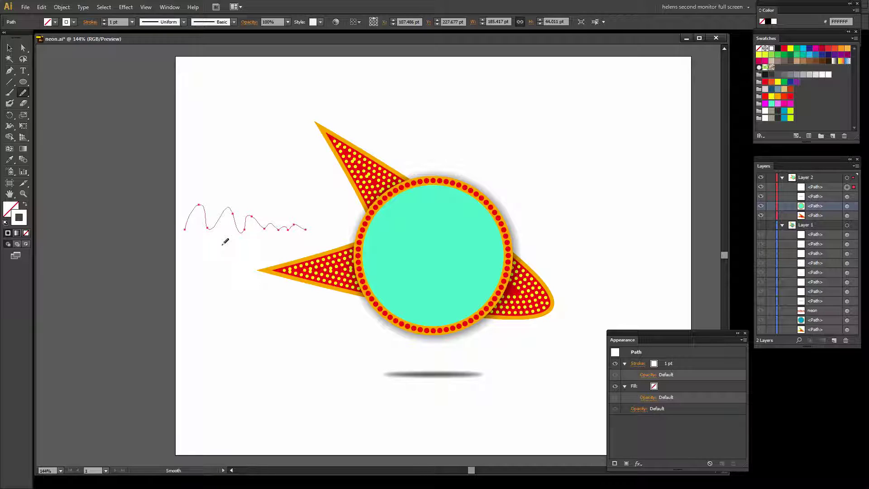
click(9, 47)
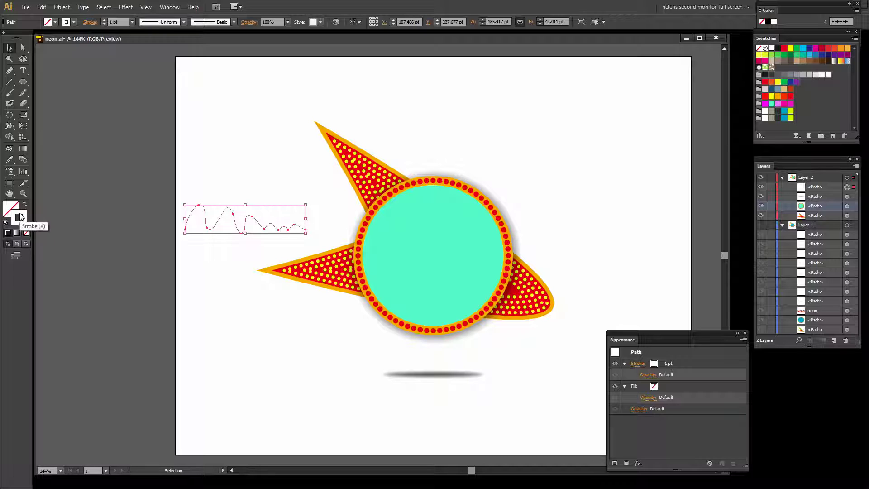
- With the stroke active, widen the wavy line at one point to about 16.196 pt
click(12, 213)
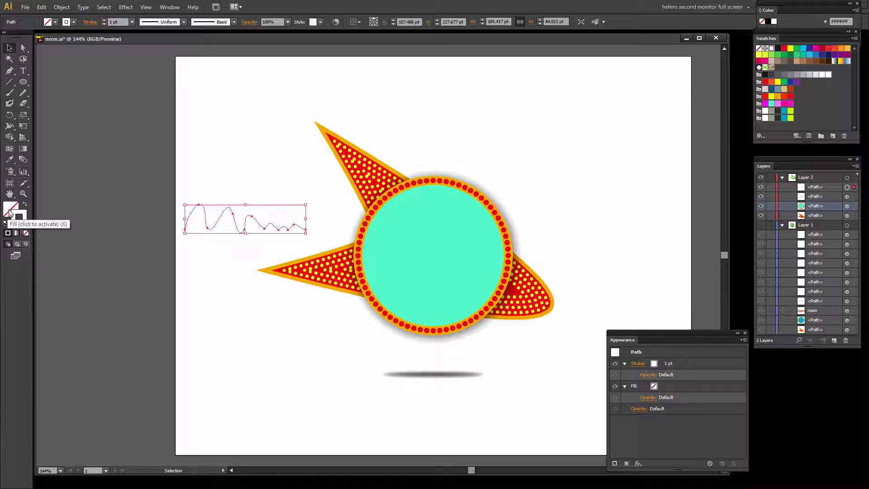
click(12, 213)
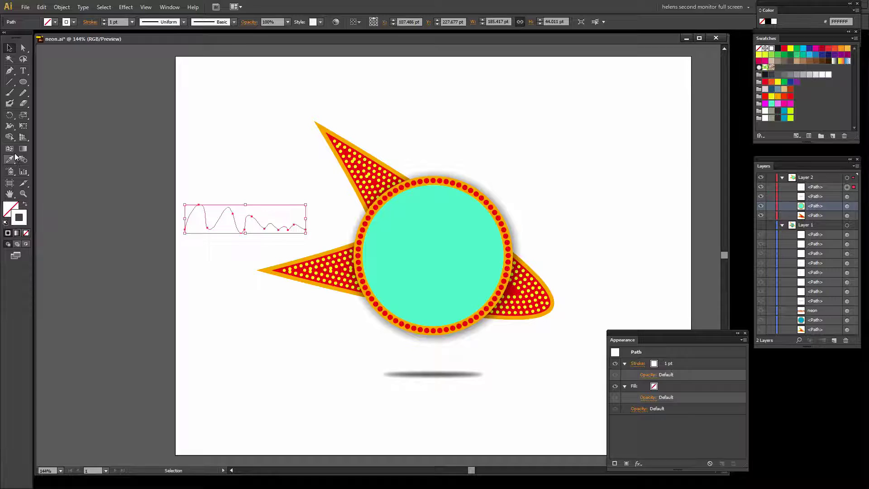
click(10, 128)
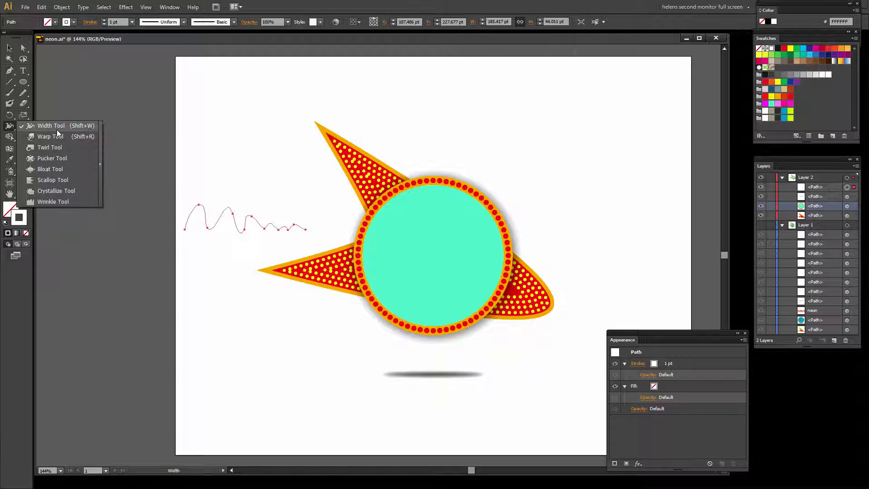
click(57, 131)
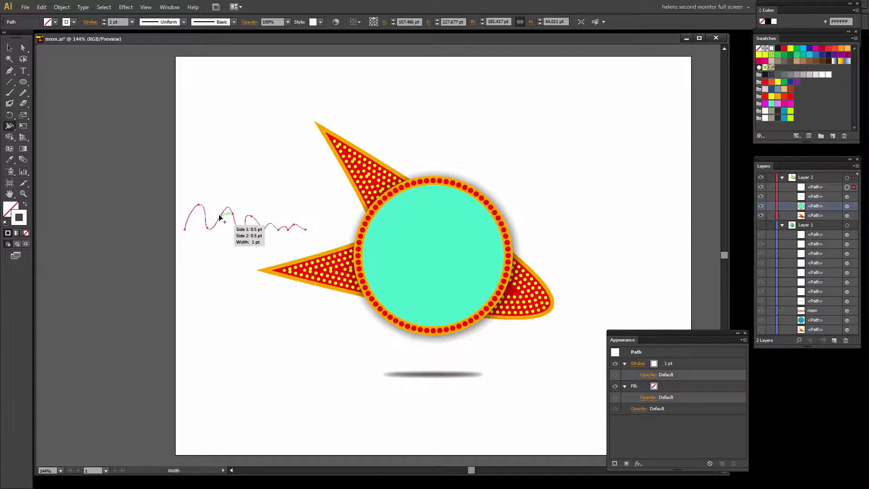
drag(220, 217, 222, 208)
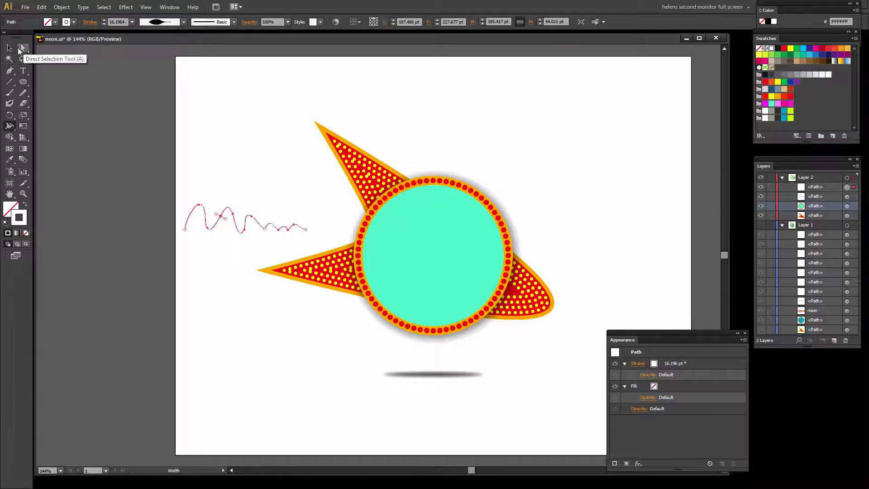
- Move the wavy line onto the mint circle, widen its thin end, and set a 5 pt stroke
click(9, 47)
drag(234, 223, 420, 261)
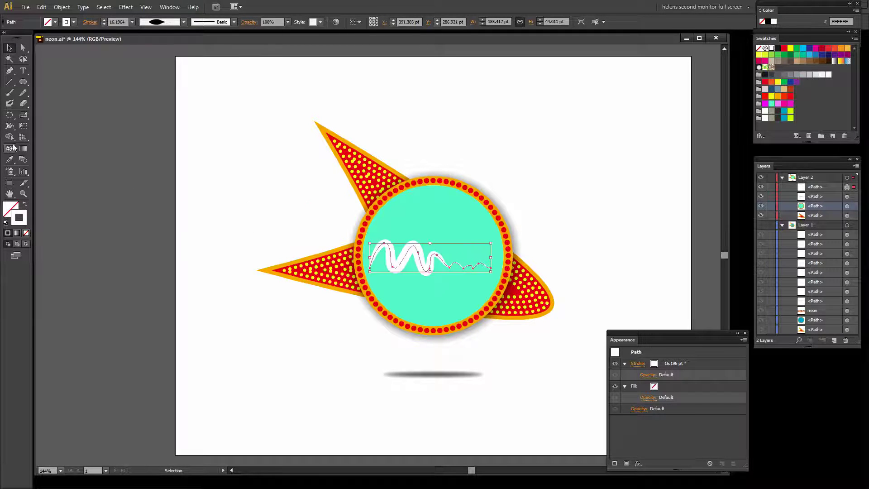
click(9, 126)
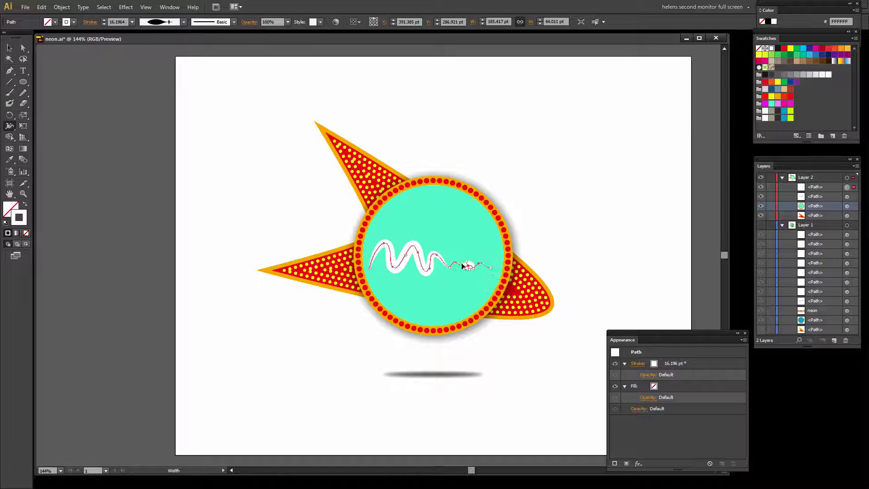
mouse_move(462, 266)
mouse_down()
mouse_move(455, 260)
mouse_move(460, 267)
mouse_up()
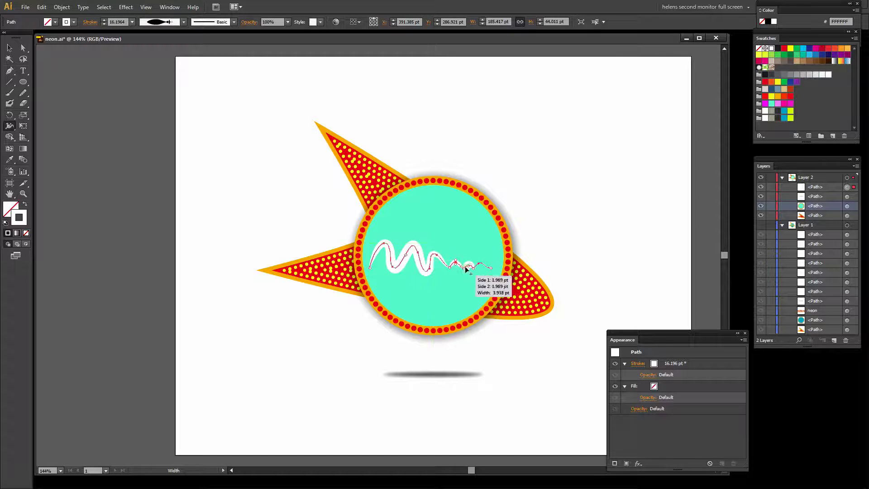
click(104, 25)
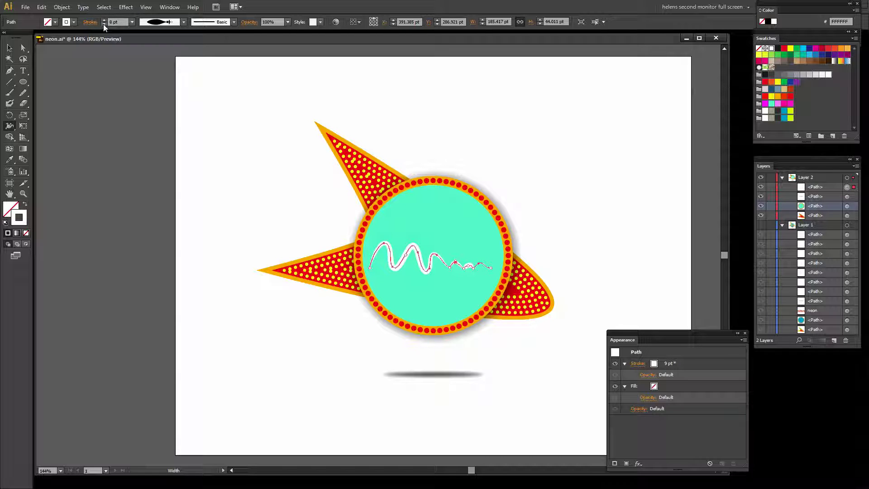
click(103, 24)
click(103, 24)
click(104, 24)
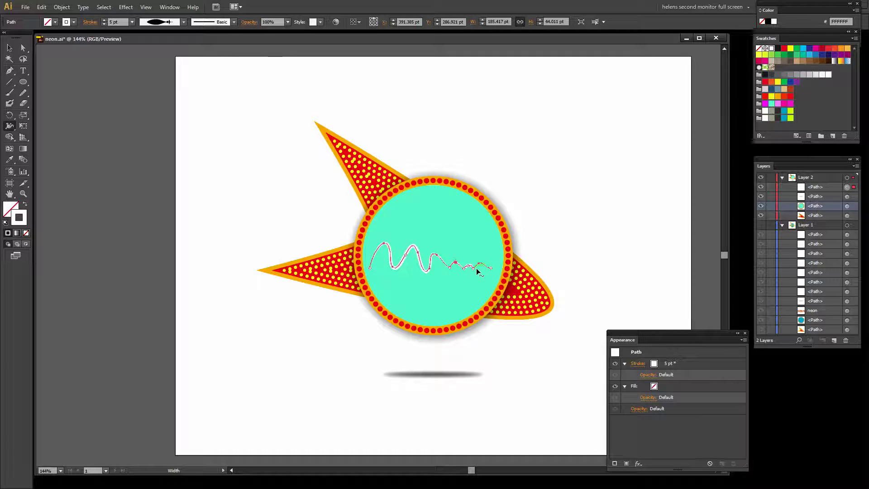
- Apply a Gaussian Blur of about 14.1 pixels to the wavy line's stroke
drag(650, 338, 627, 178)
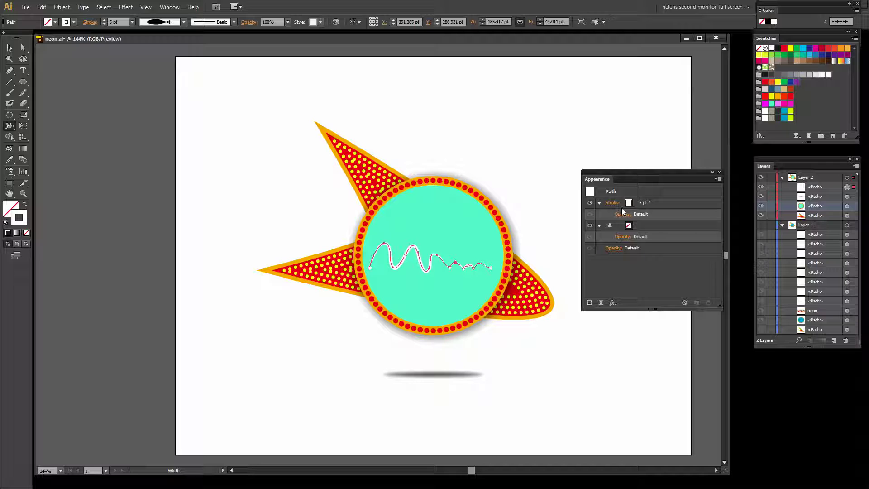
click(662, 202)
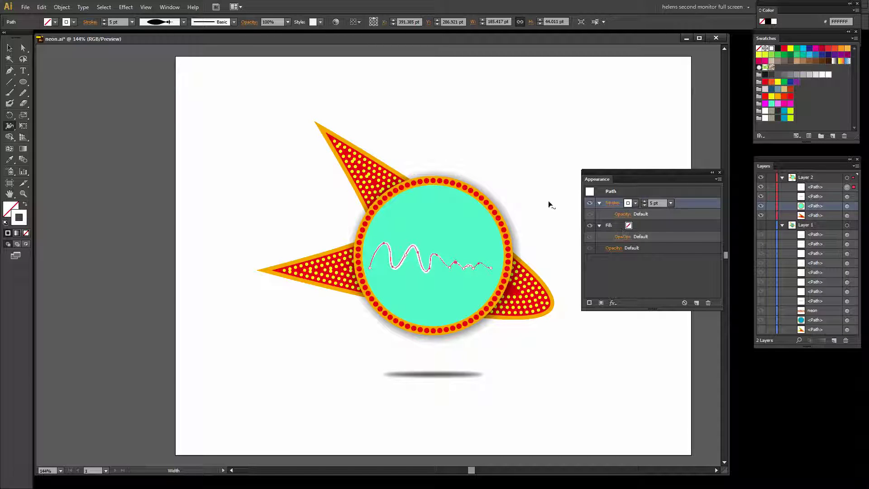
click(126, 7)
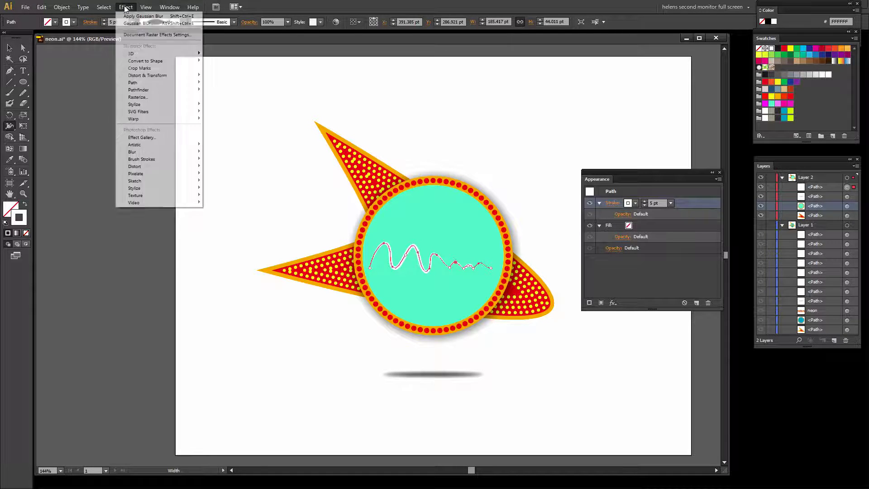
mouse_move(136, 152)
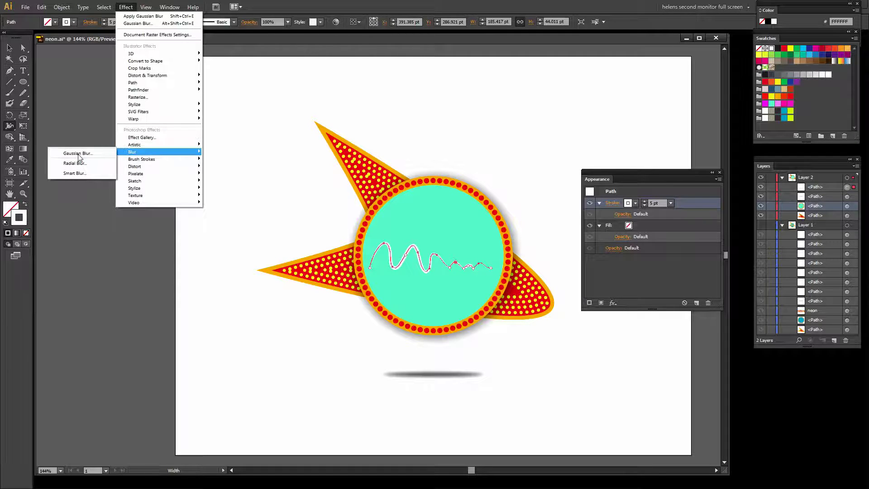
click(80, 155)
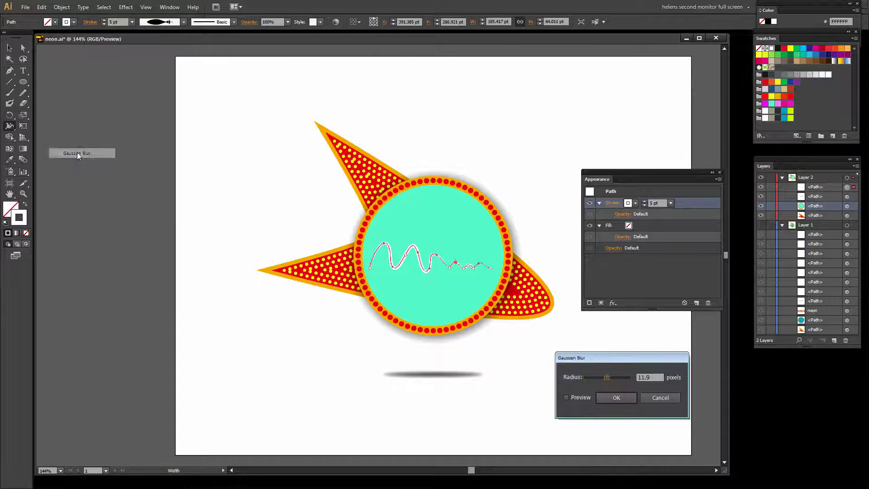
click(566, 397)
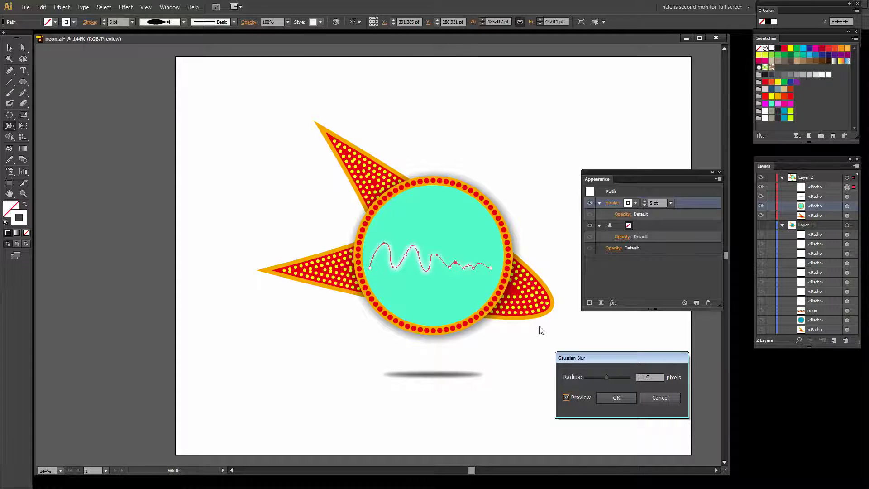
drag(607, 377, 627, 375)
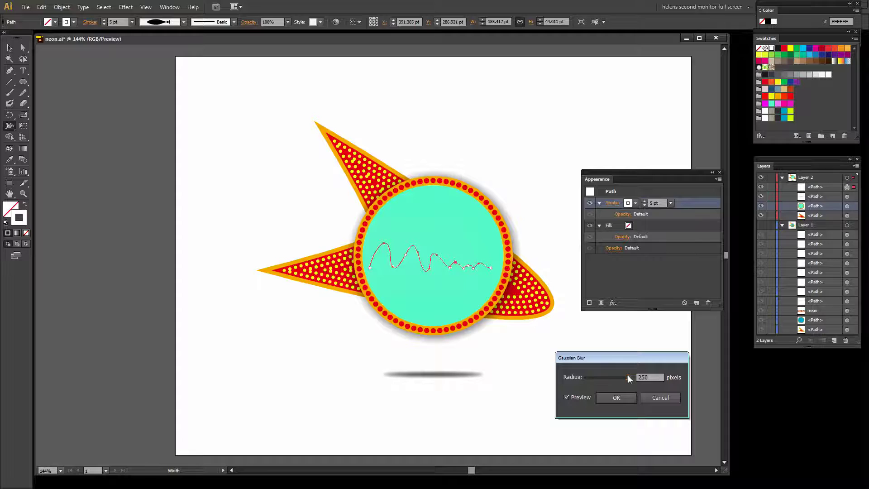
drag(626, 376, 592, 379)
drag(587, 376, 608, 377)
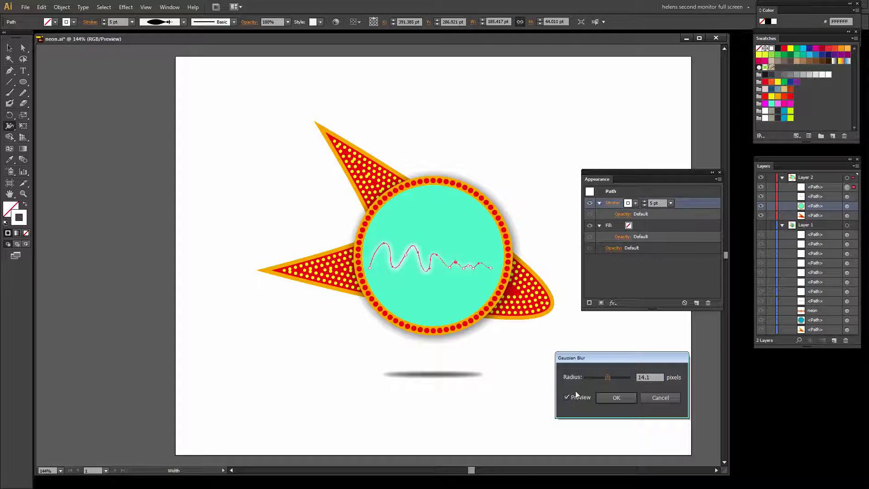
click(616, 401)
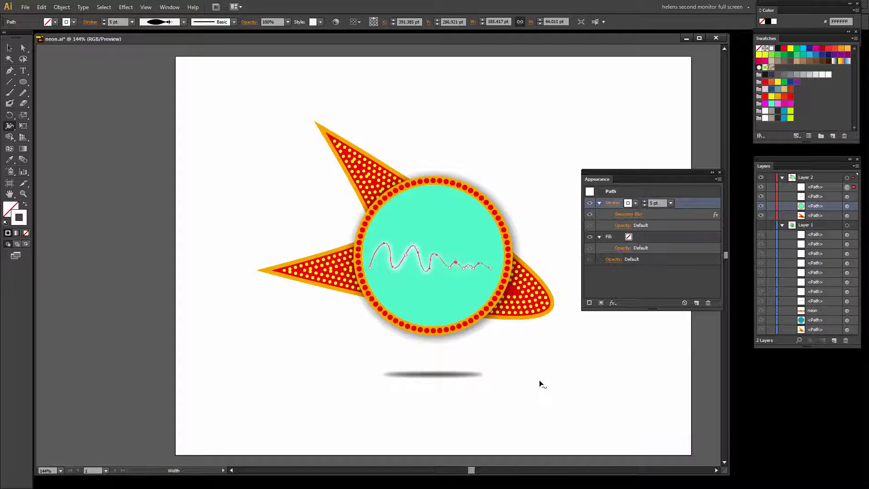
- Move the blurred streak onto the left spike, flatten it, narrow it to about 121 pt, and tilt it
click(11, 49)
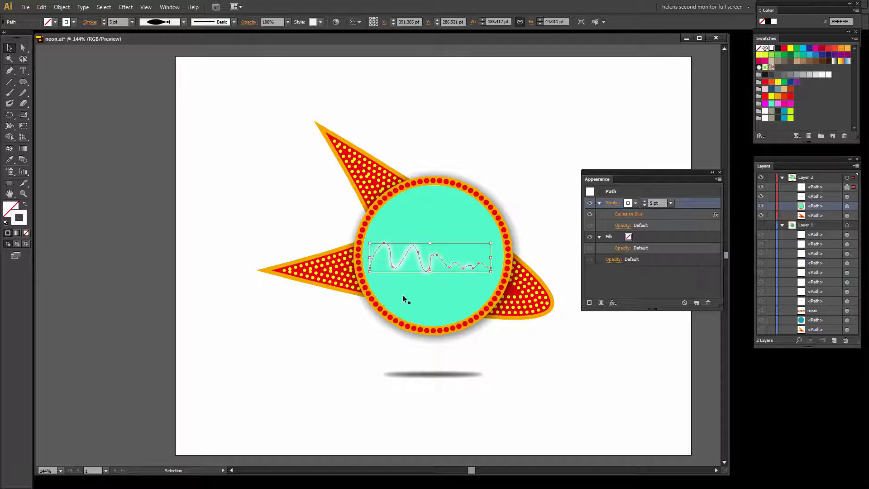
drag(396, 268, 308, 279)
click(340, 327)
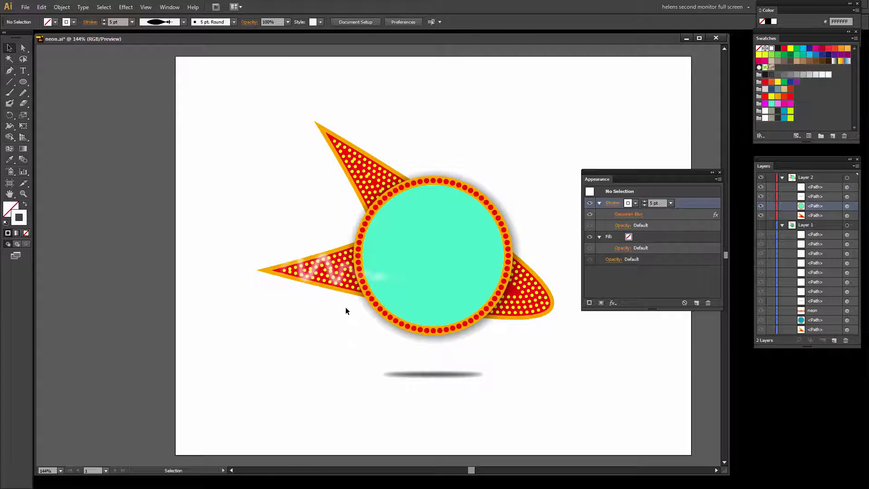
click(316, 279)
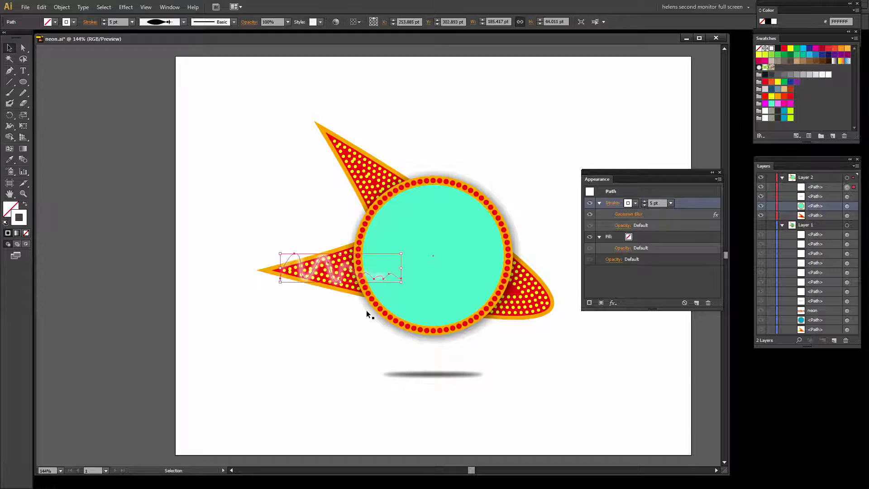
drag(341, 254, 341, 273)
click(309, 300)
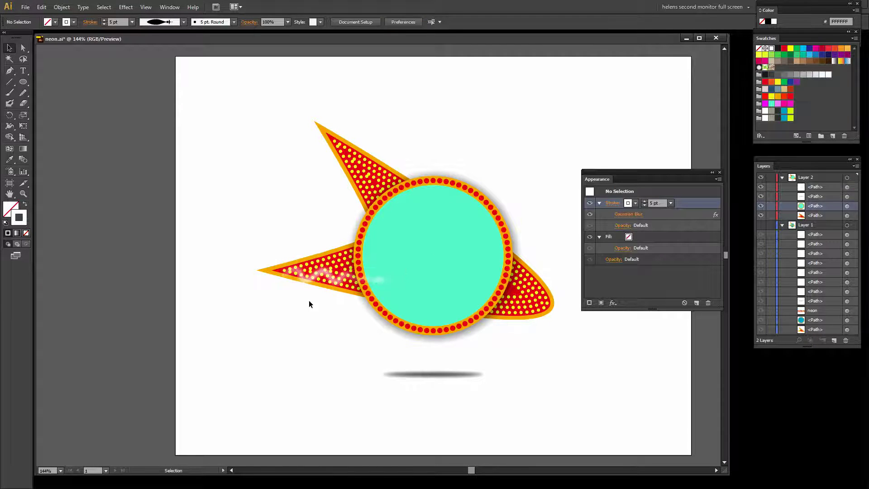
click(312, 270)
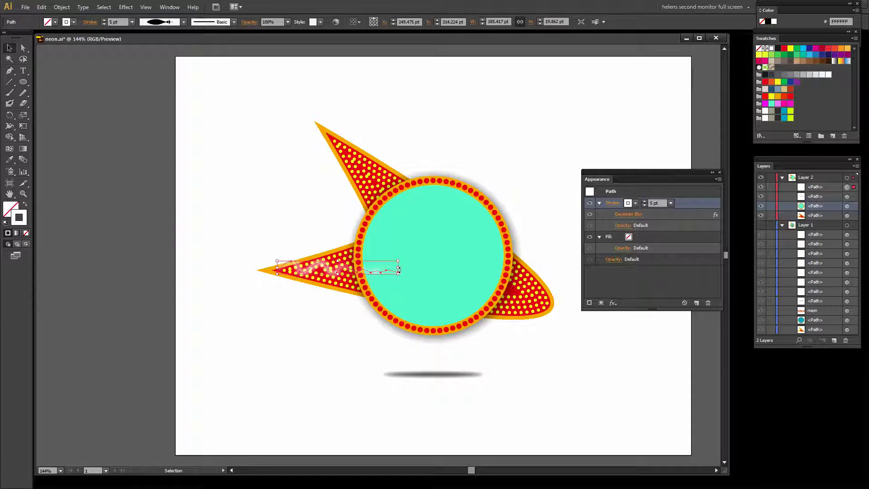
drag(398, 270, 359, 270)
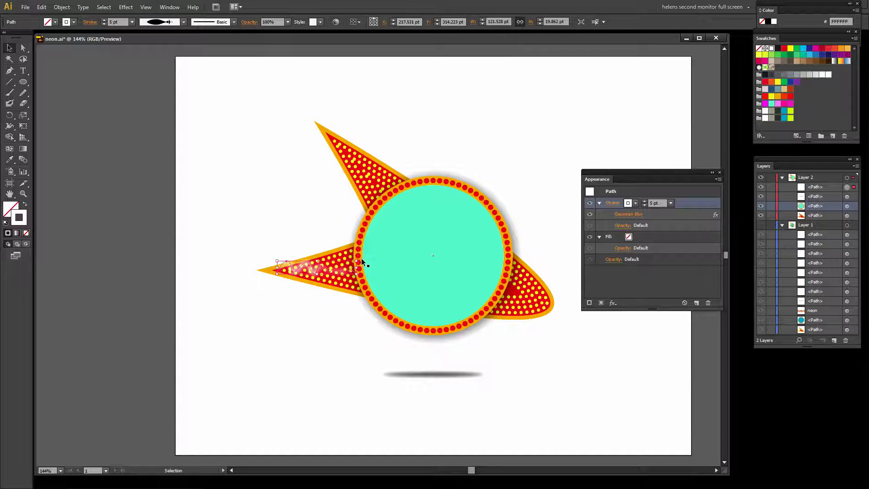
click(271, 261)
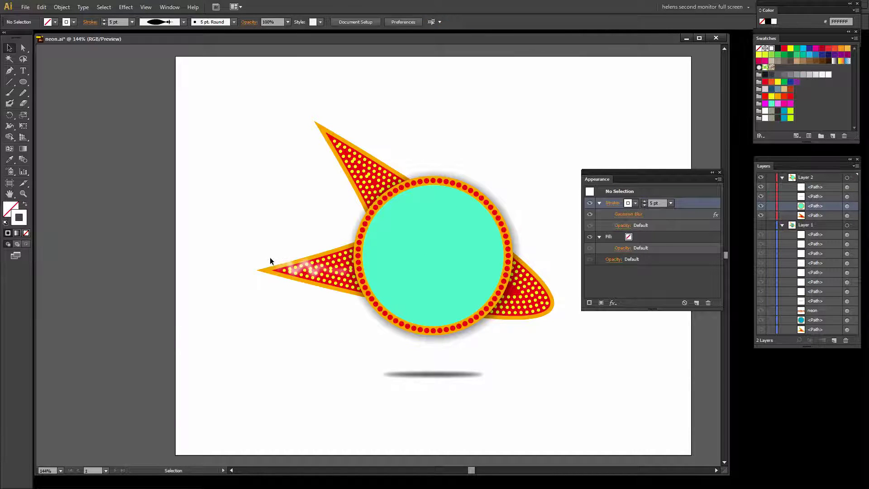
click(275, 261)
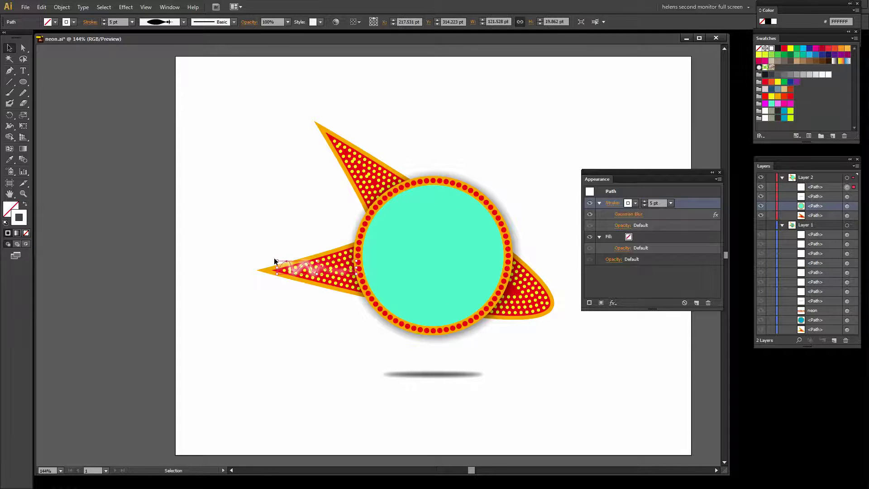
mouse_move(273, 258)
mouse_down()
mouse_move(326, 273)
mouse_move(335, 286)
mouse_up()
click(327, 315)
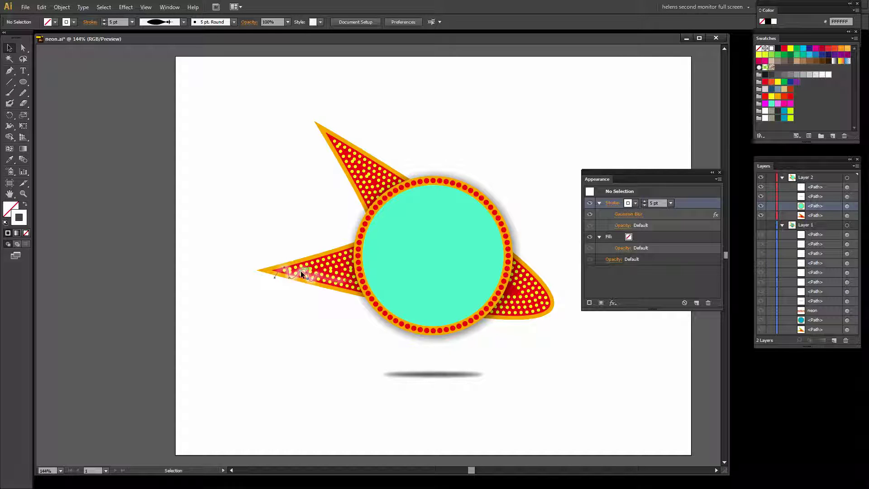
- Place a highlight streak along the top spike, rotated about 35°
mouse_move(302, 274)
mouse_down()
mouse_move(311, 203)
mouse_move(353, 159)
mouse_move(356, 144)
mouse_up()
drag(408, 158, 394, 179)
drag(369, 141, 358, 169)
click(446, 149)
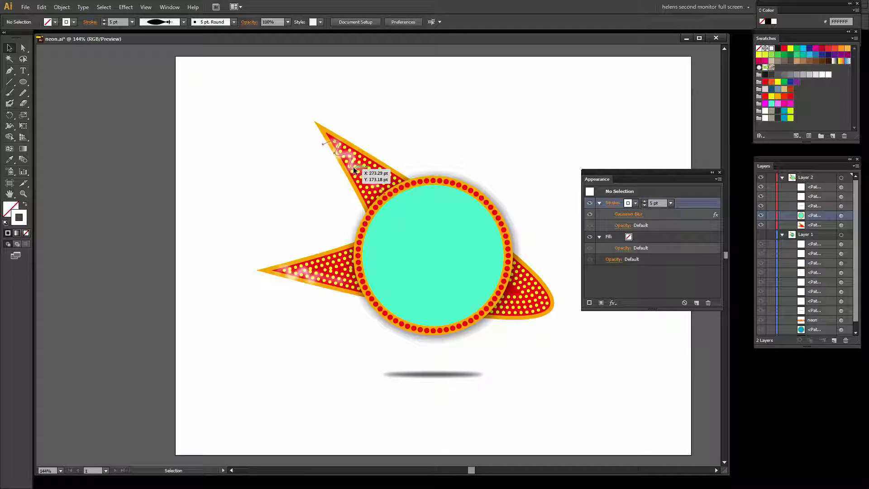
- Copy the streak onto the right spike and rotate it to lie along that spike
drag(354, 168, 513, 286)
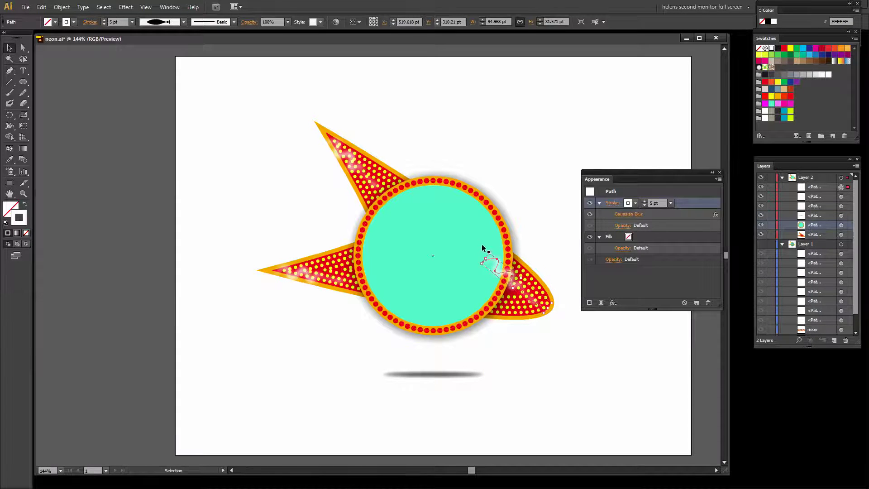
mouse_move(486, 249)
mouse_down()
mouse_move(515, 248)
mouse_move(566, 302)
mouse_up()
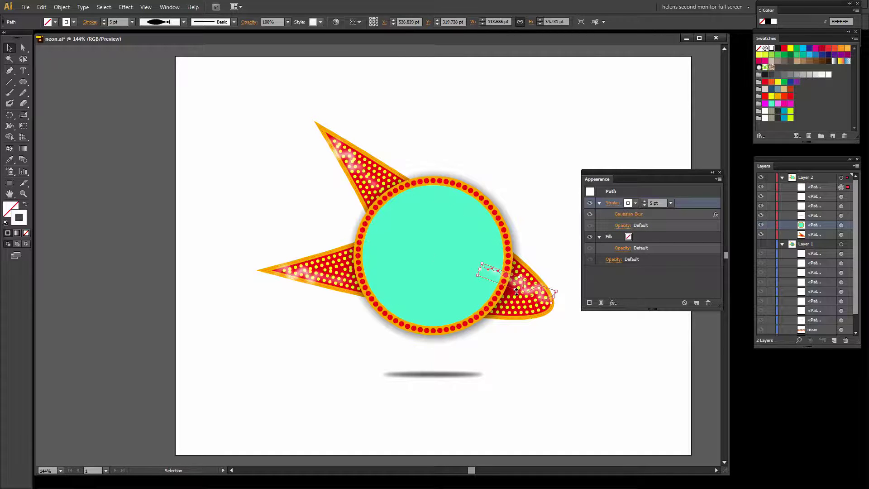
mouse_move(517, 291)
mouse_down()
mouse_move(480, 268)
mouse_move(492, 295)
mouse_up()
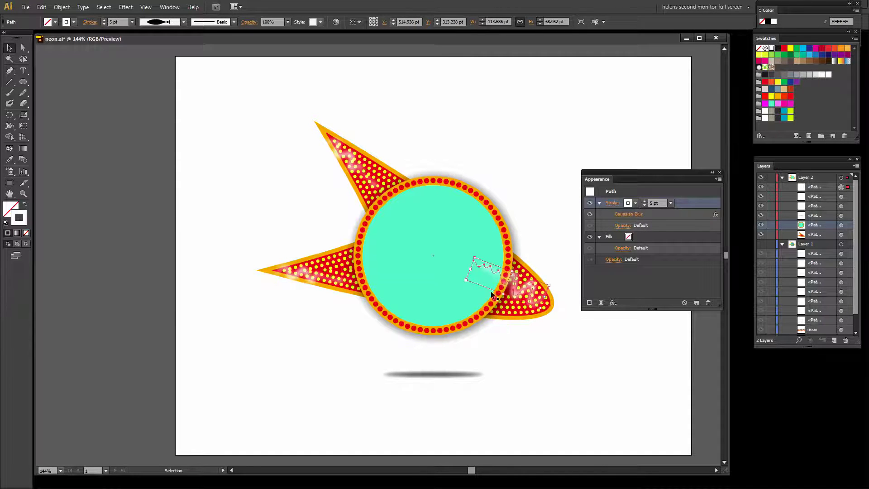
click(560, 350)
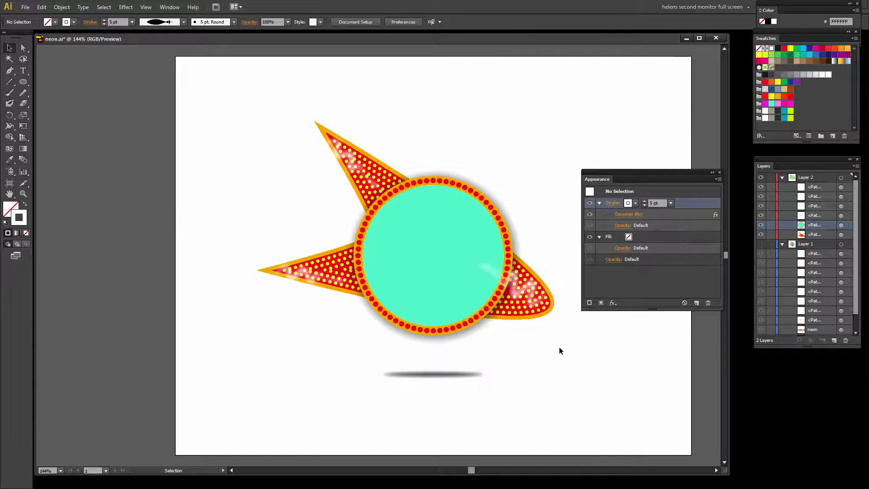
click(505, 289)
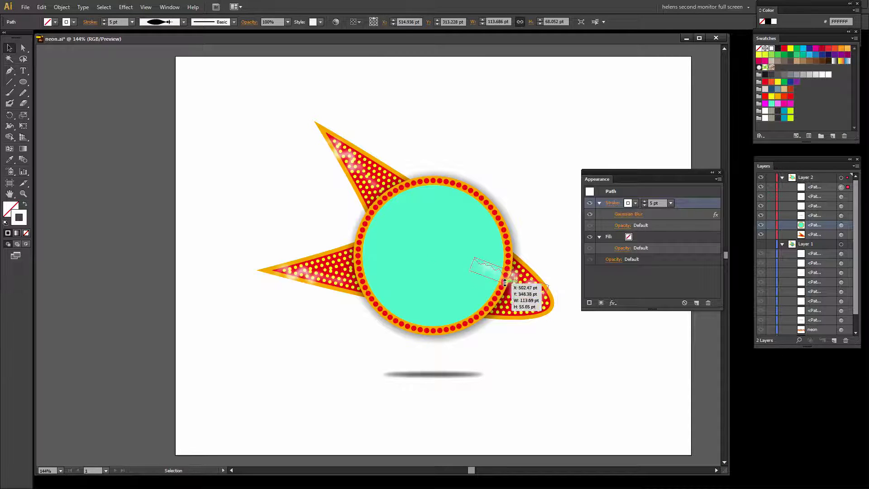
click(572, 316)
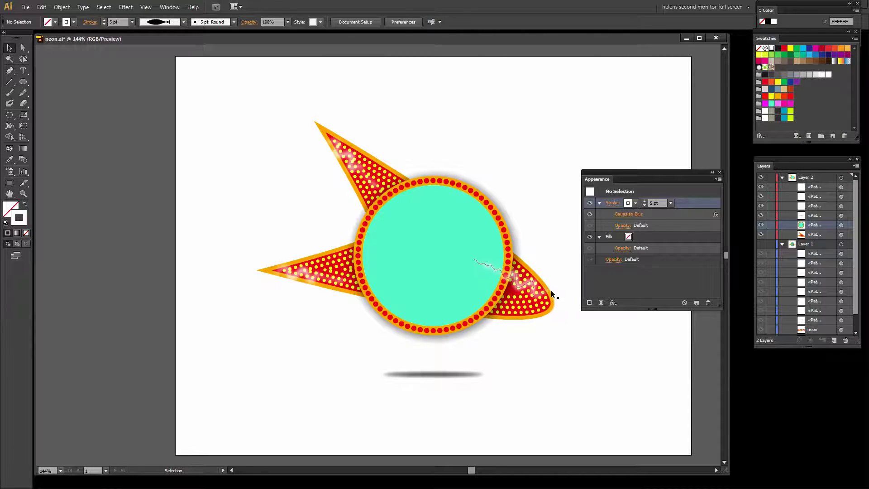
click(479, 260)
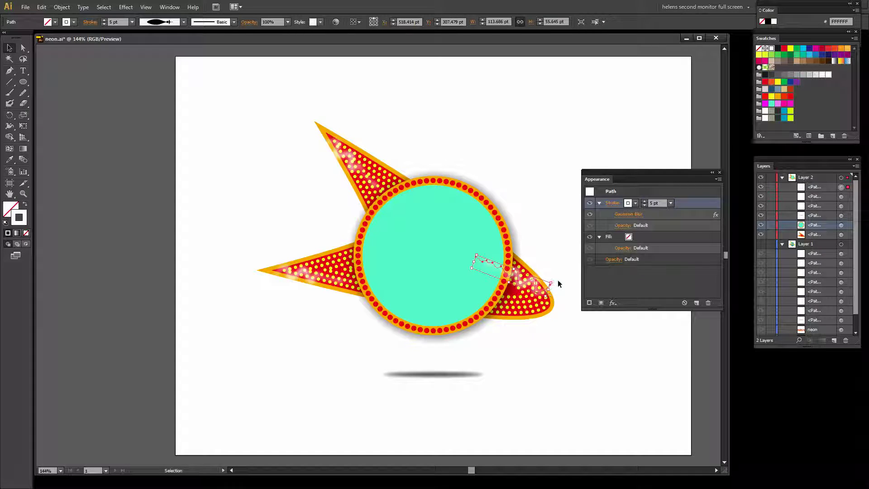
click(558, 290)
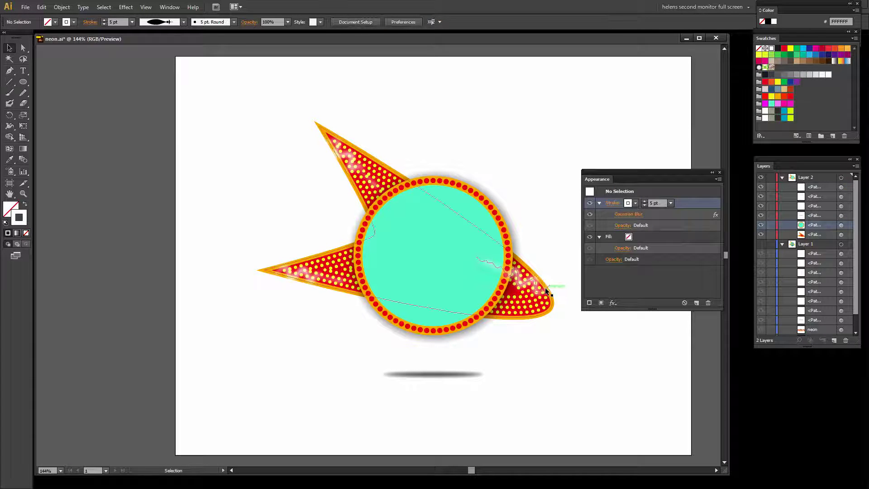
click(556, 294)
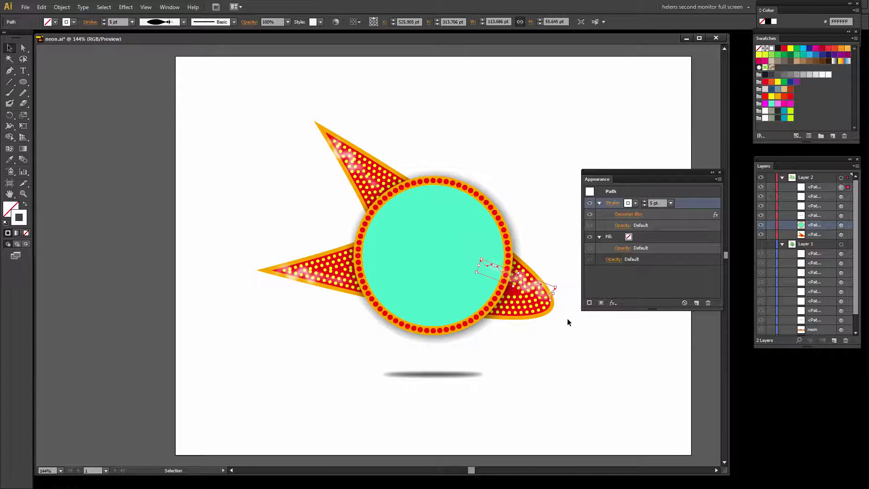
- Deselect the streak, make the neon text current, and reveal Layer 1's hidden artwork
click(569, 324)
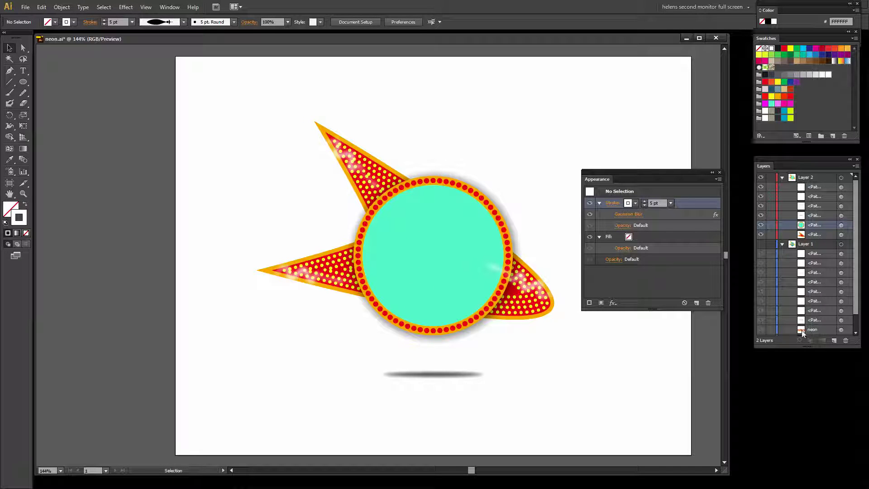
click(815, 329)
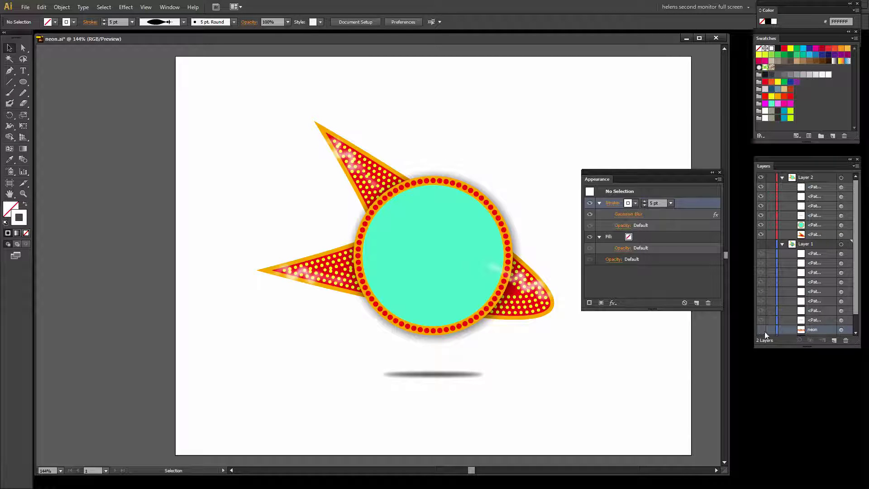
click(760, 245)
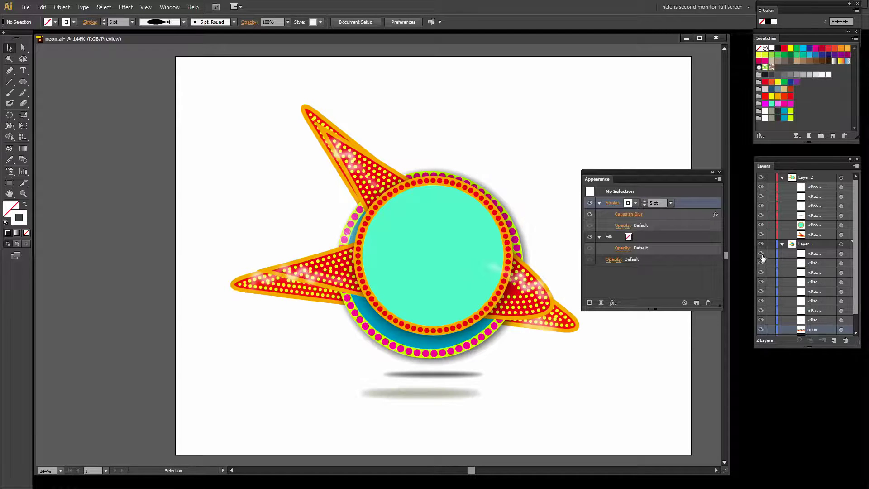
- Hide the ring, shadows, stars and every remaining path in both layers
click(761, 311)
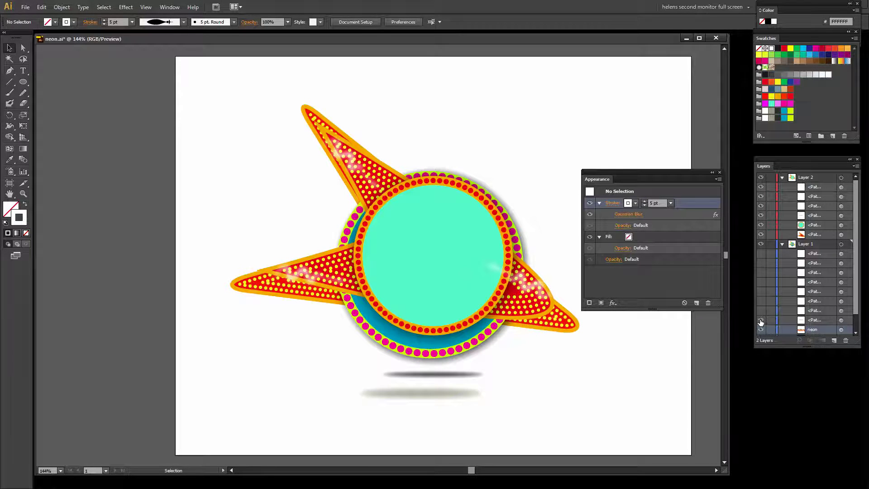
click(761, 320)
scroll(843, 299, down, 2)
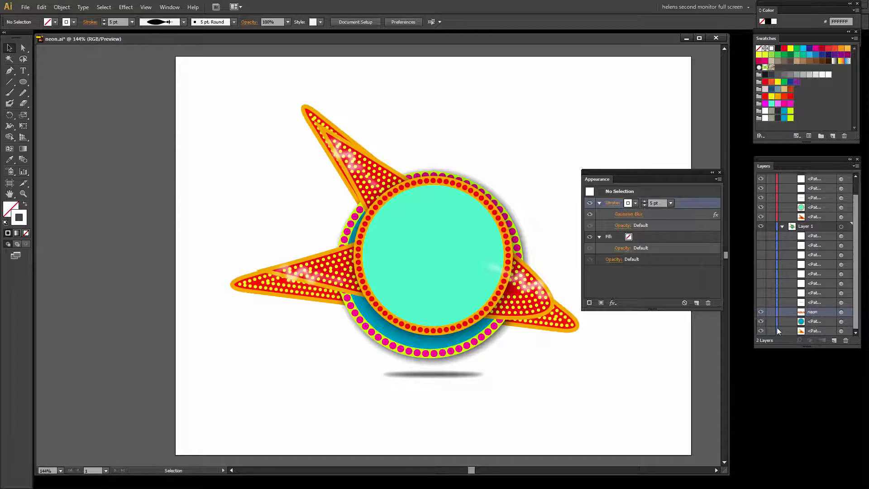
drag(759, 332, 768, 325)
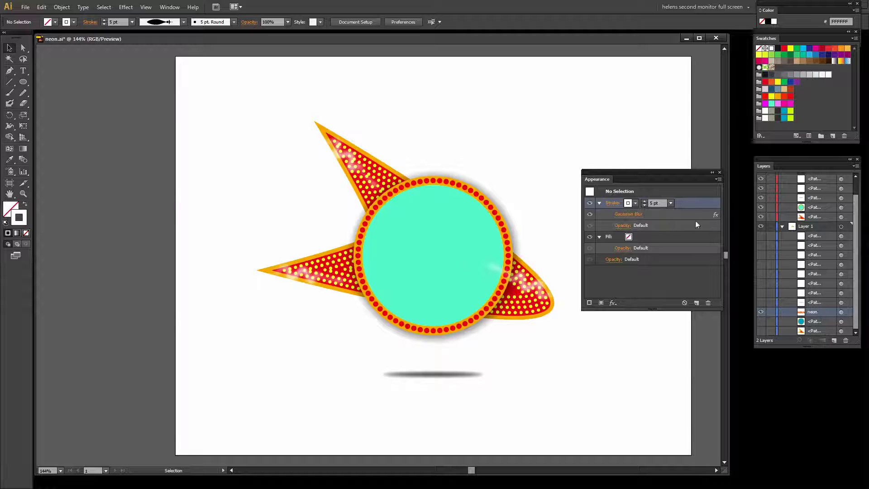
drag(756, 177, 762, 222)
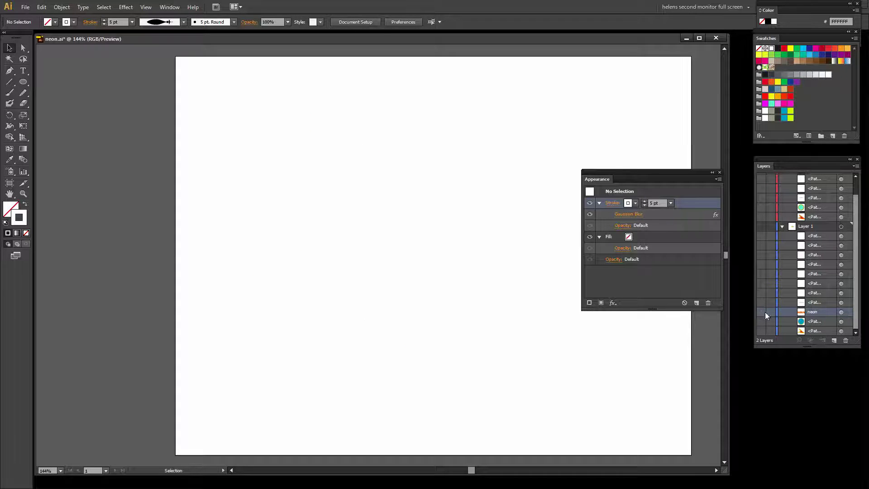
- Duplicate the NEON text below-left, hide the copy, move it up the stack, and reshow the other shapes
click(761, 226)
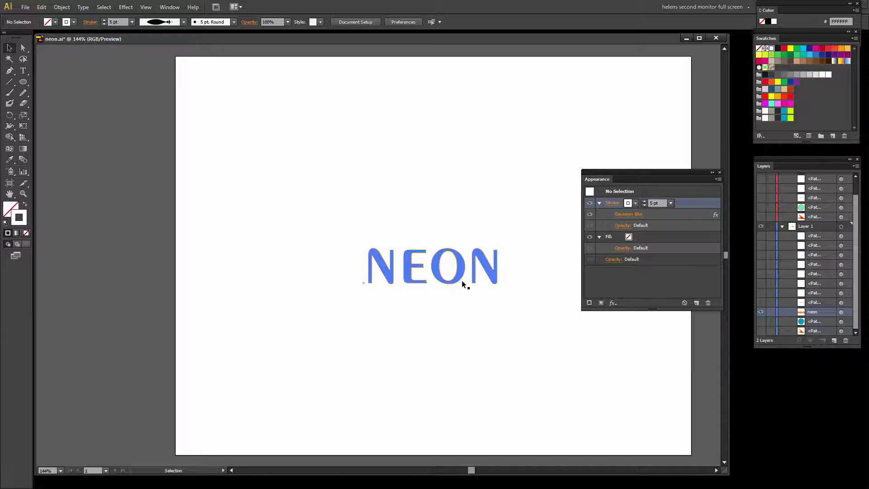
drag(458, 278, 351, 375)
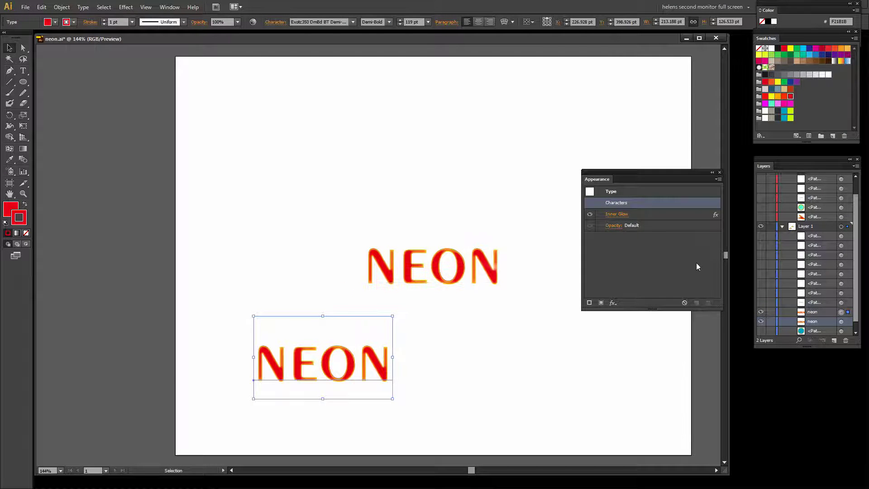
click(761, 312)
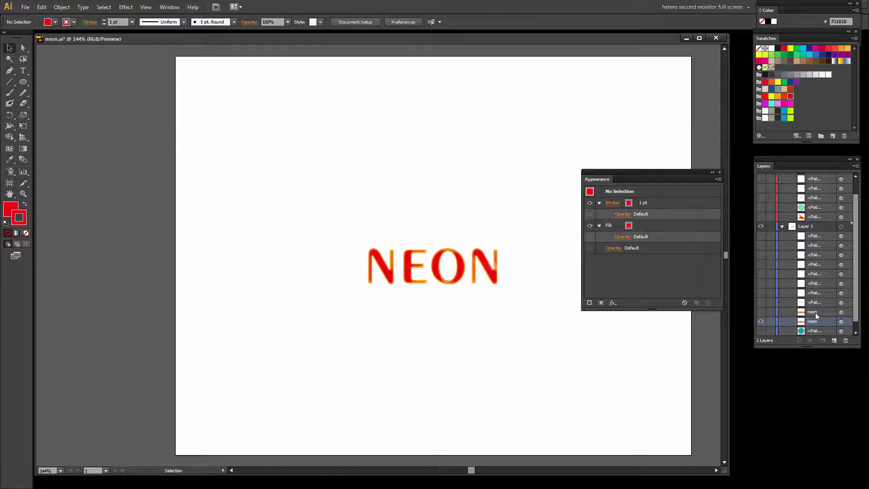
drag(818, 317, 823, 204)
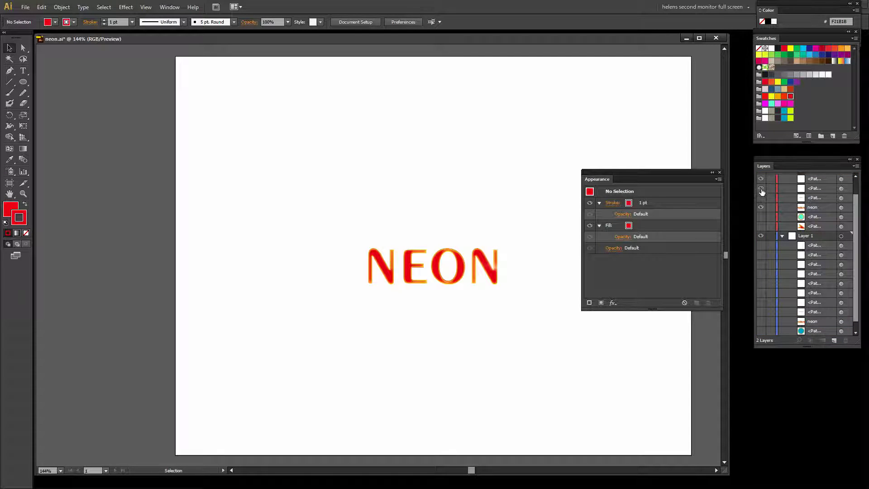
drag(762, 204, 763, 238)
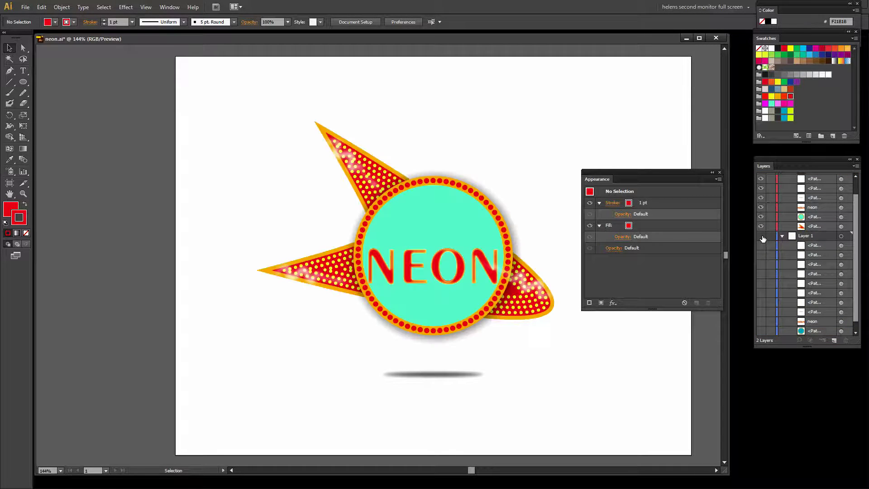
- Shrink the NEON text proportionally and shift it right to centre it in the circle
click(466, 258)
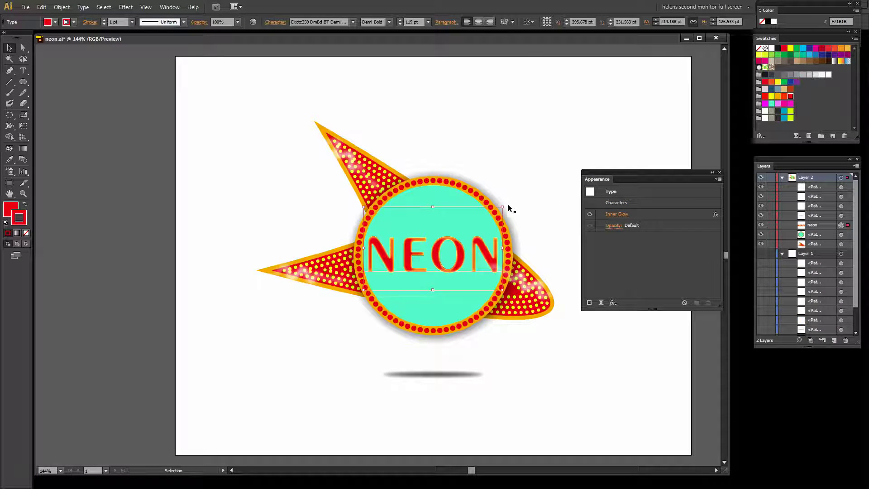
drag(502, 207, 482, 219)
drag(448, 259, 459, 259)
click(532, 155)
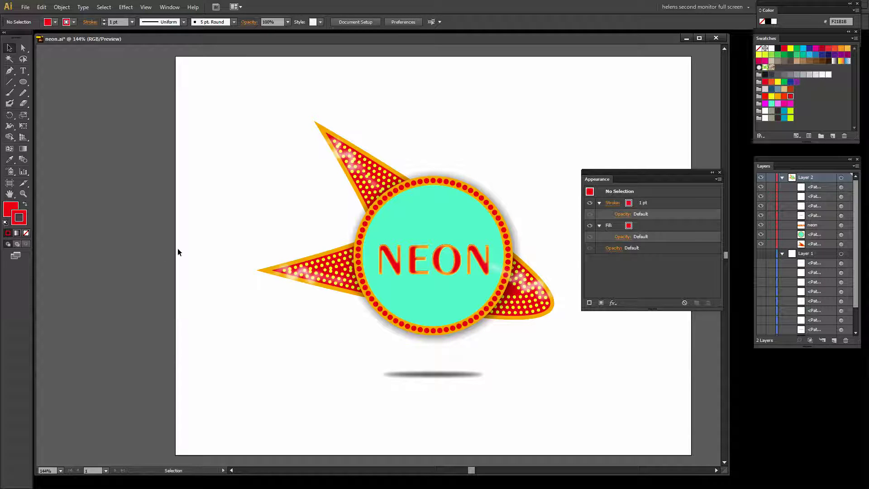
- Reset to default white fill and black stroke, then draw a thin star about 28 pt across above NEON
key(d)
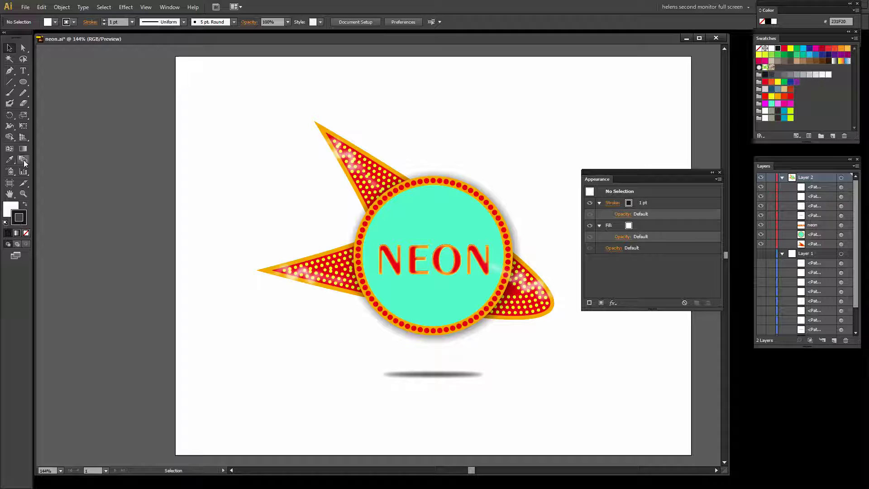
click(23, 82)
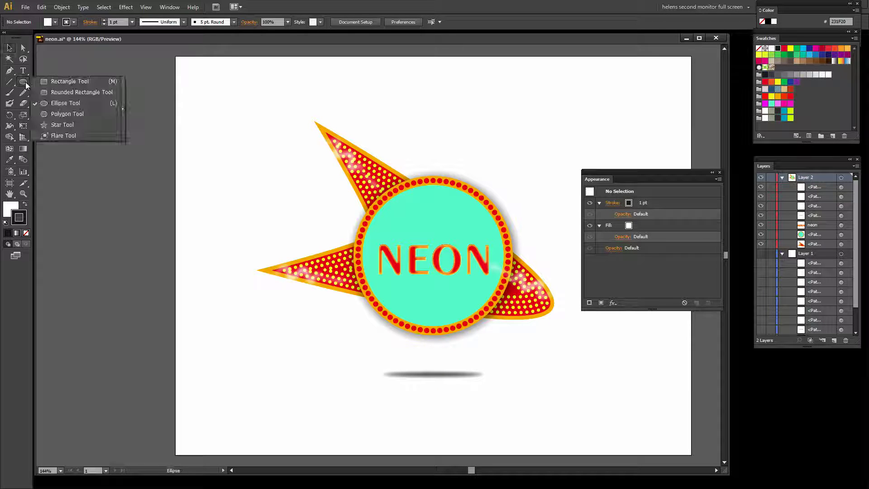
drag(26, 85, 62, 125)
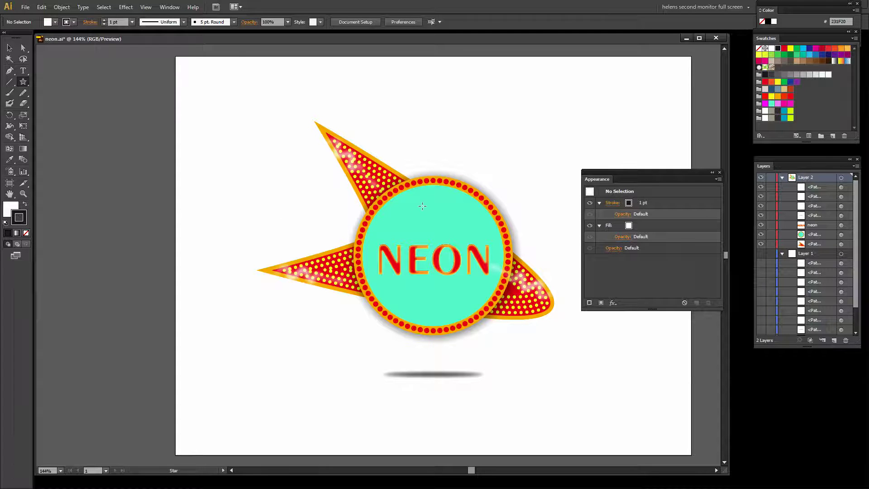
drag(422, 203, 430, 200)
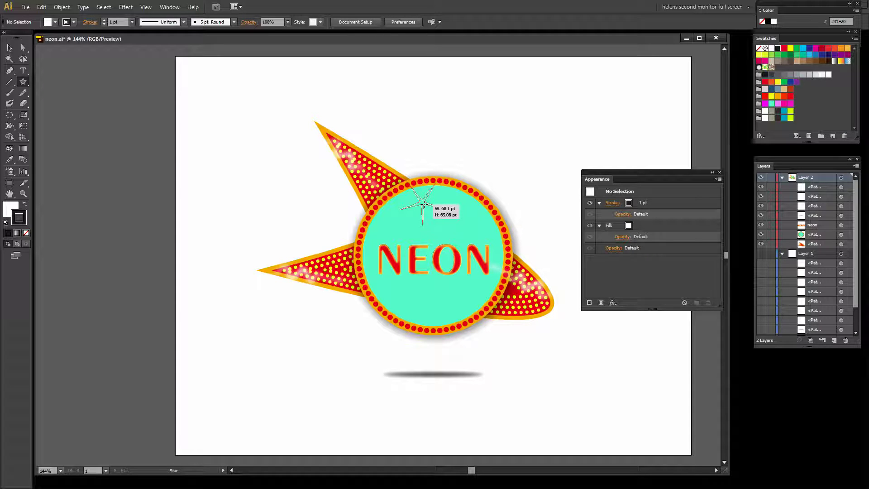
mouse_move(430, 200)
mouse_down()
mouse_move(425, 183)
mouse_move(433, 202)
mouse_move(430, 193)
mouse_move(422, 202)
mouse_up()
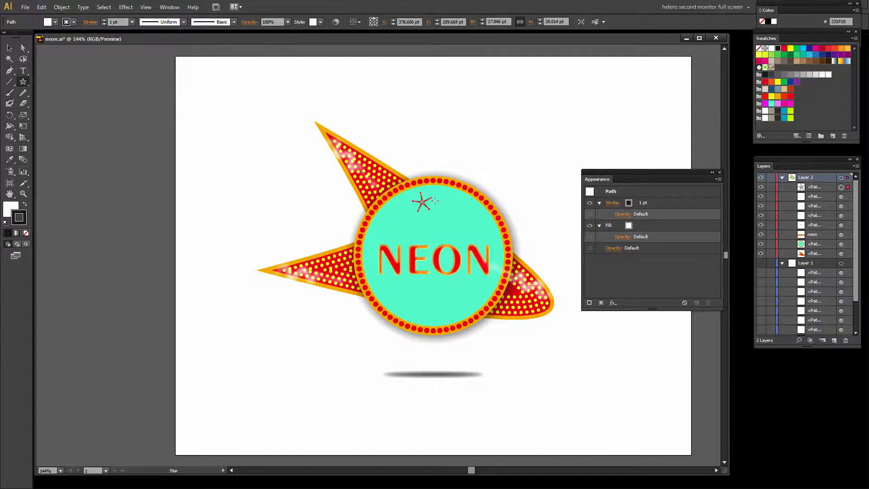
click(9, 47)
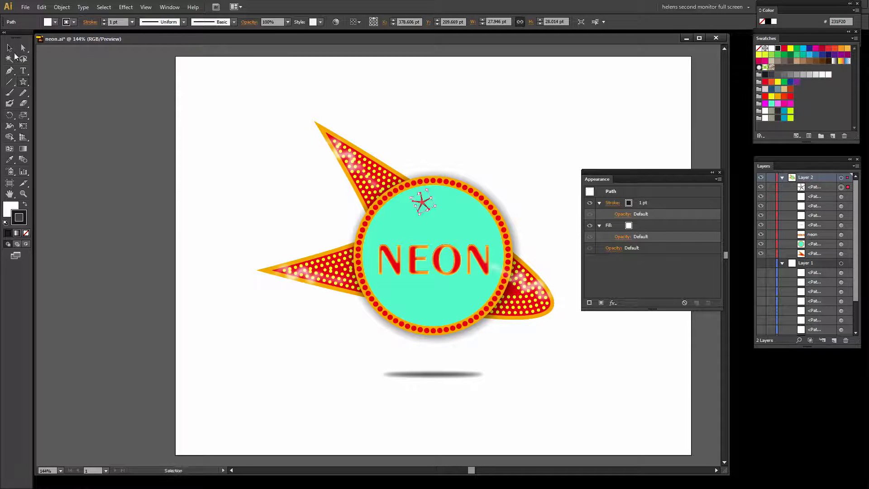
- Give the star above NEON no stroke and a white fill
click(397, 239)
click(421, 203)
click(26, 233)
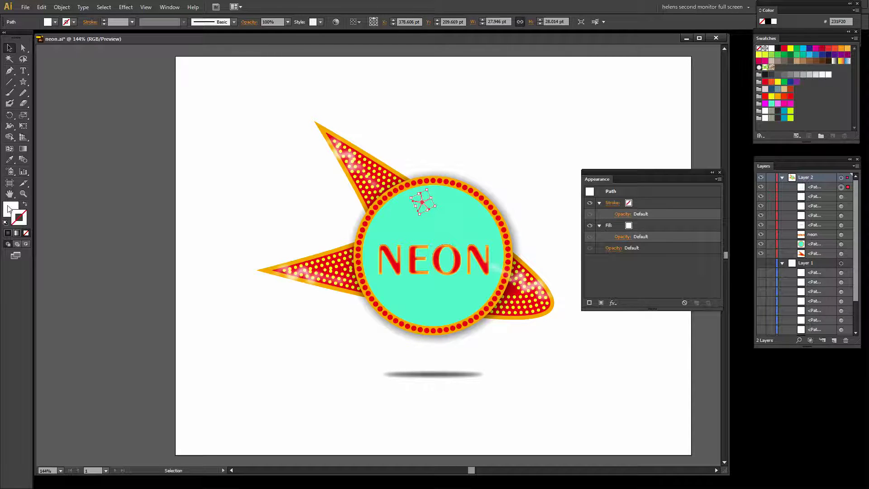
click(10, 214)
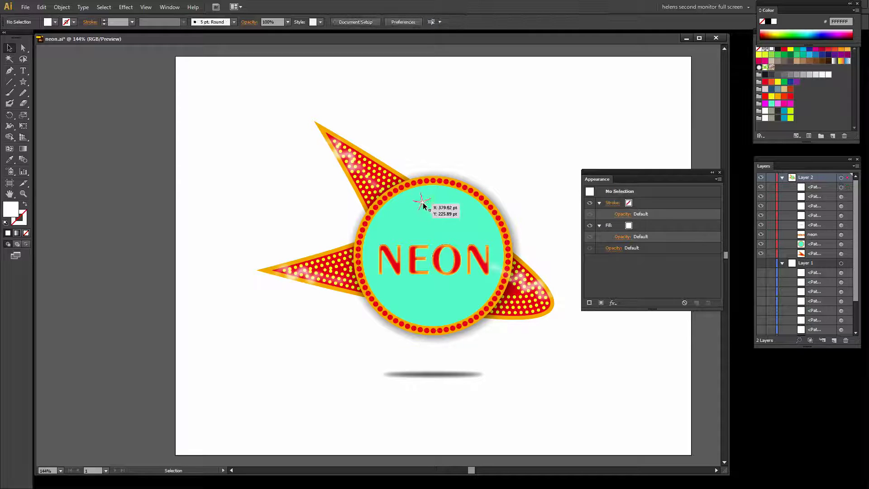
click(480, 155)
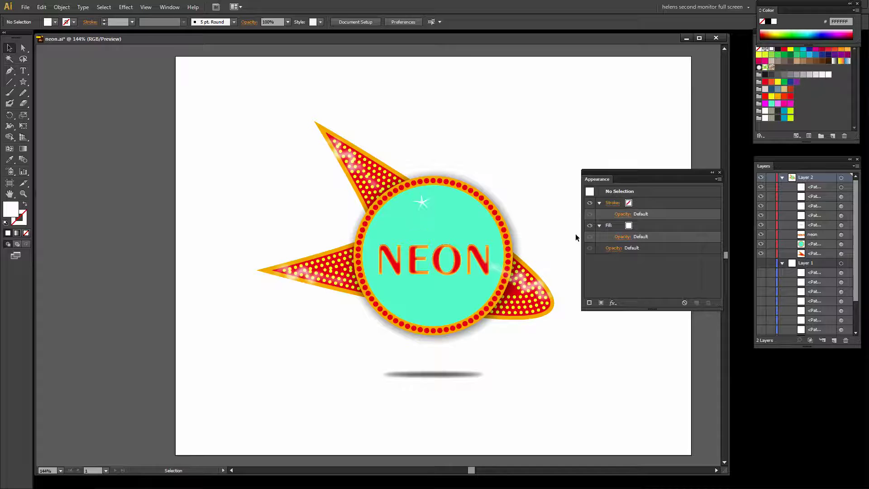
- Add an Overlay-mode Outer Glow to the default appearance's fill
click(648, 227)
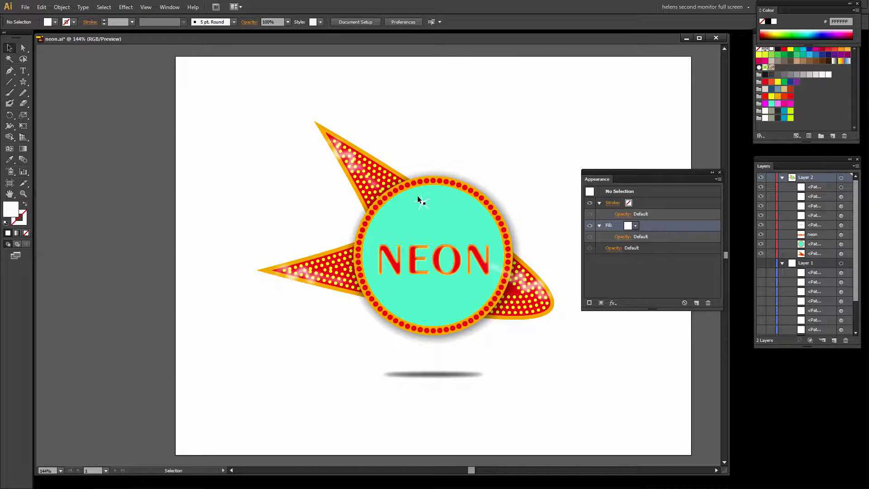
click(650, 248)
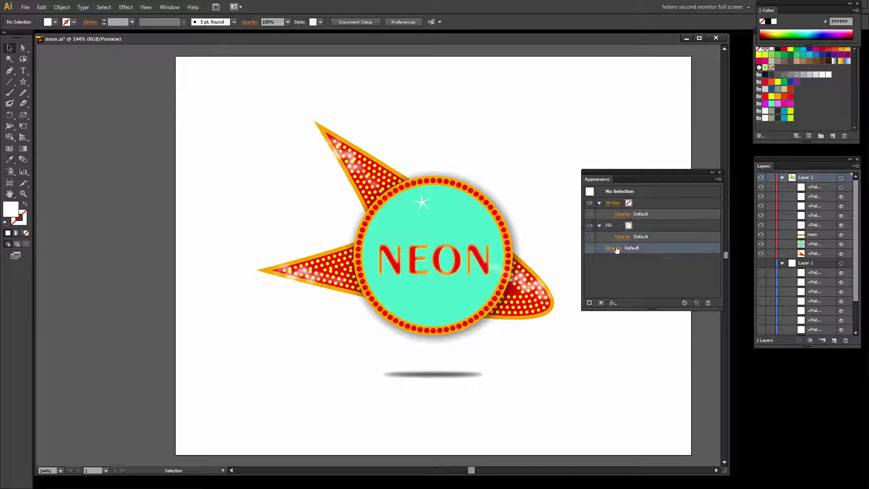
click(661, 230)
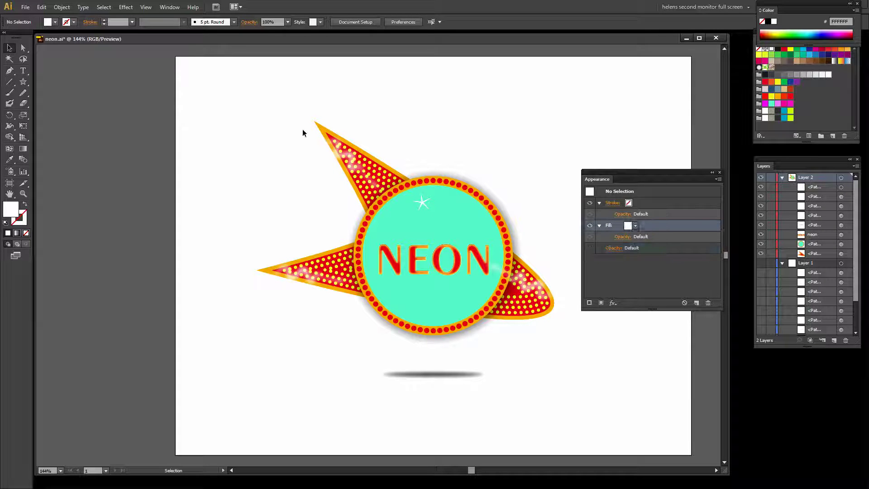
click(125, 7)
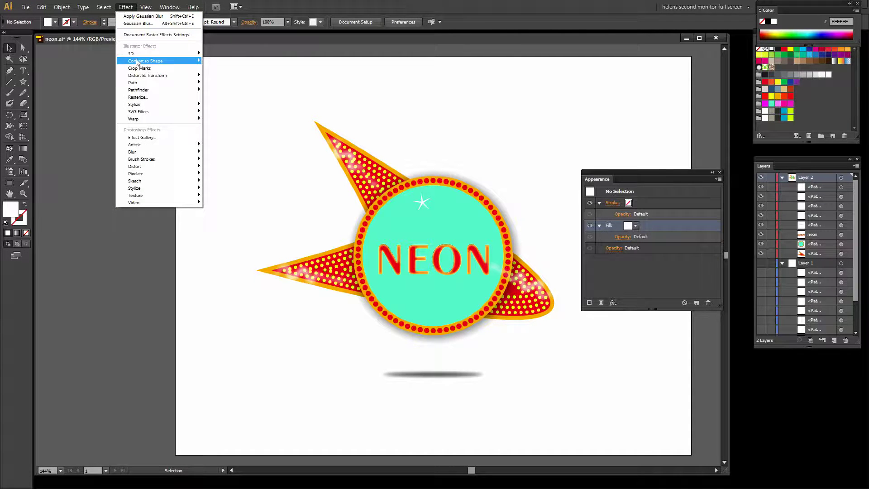
mouse_move(146, 108)
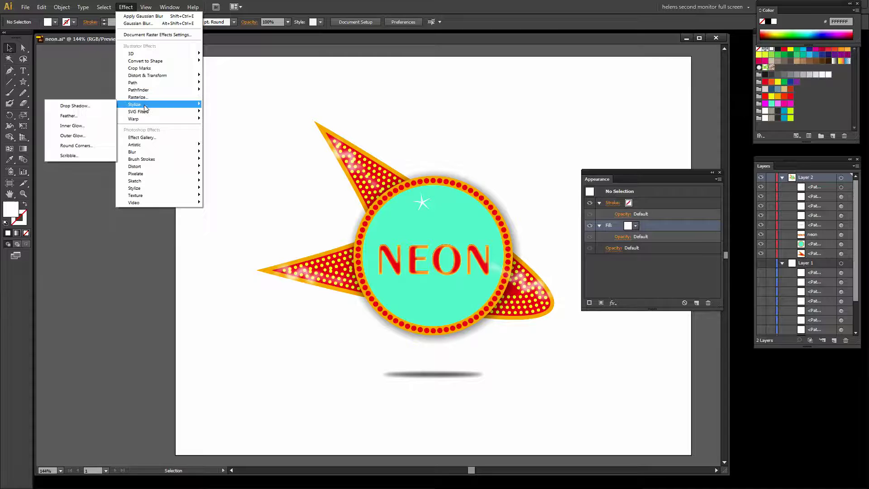
click(71, 136)
click(540, 191)
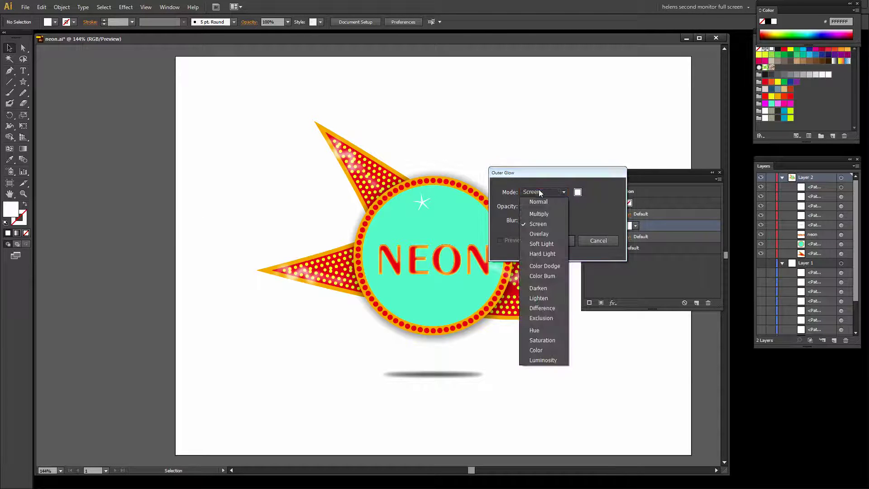
click(542, 233)
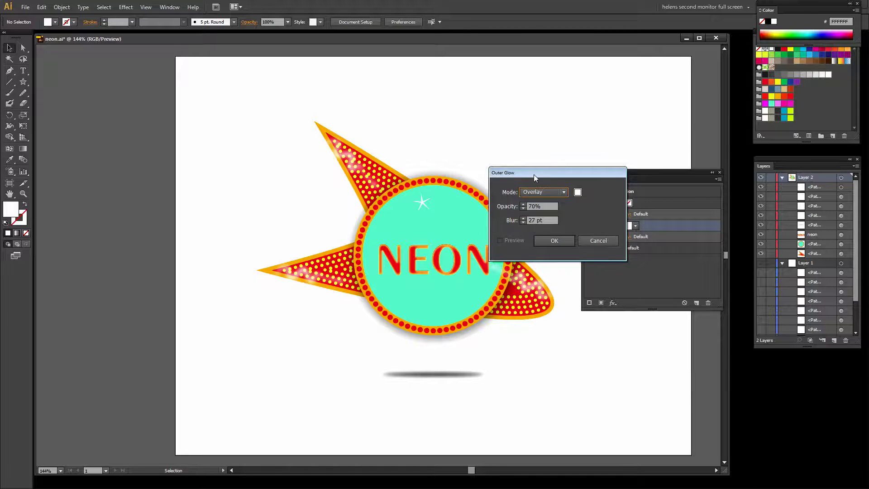
drag(534, 175, 512, 81)
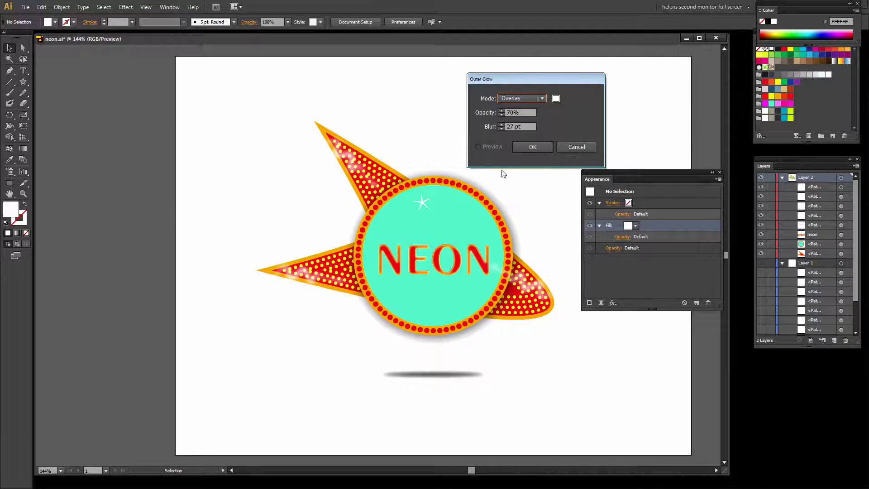
click(532, 148)
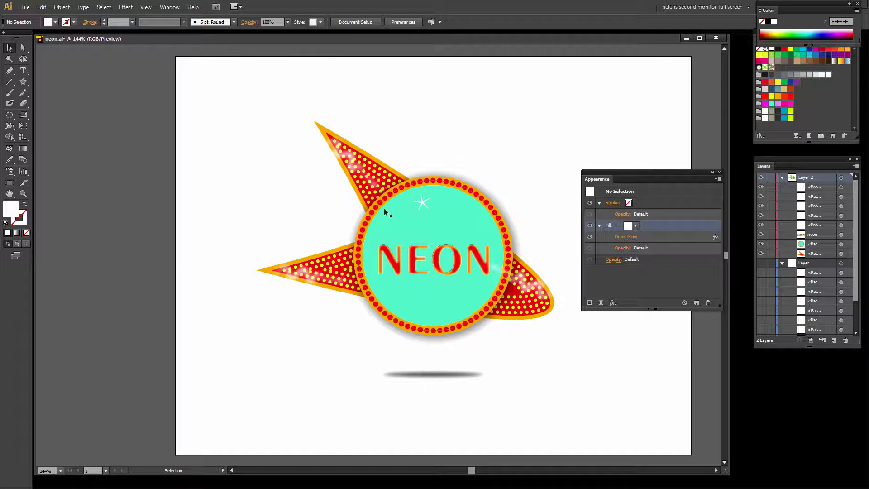
- Apply an Overlay Outer Glow to the star, raising opacity to 76% and lowering blur to 20 pt
click(414, 204)
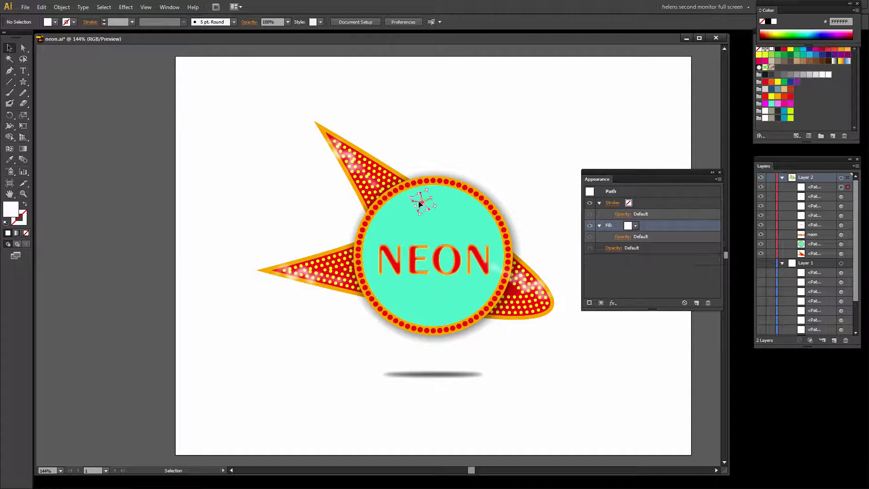
click(129, 8)
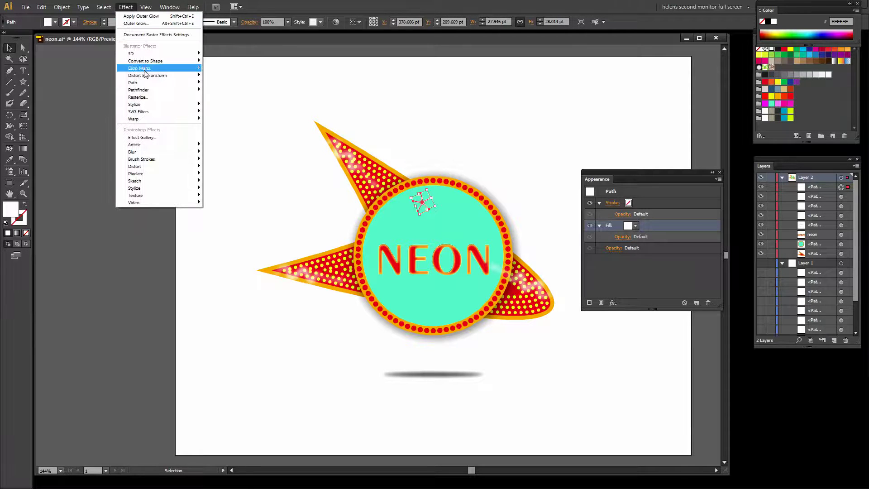
mouse_move(144, 106)
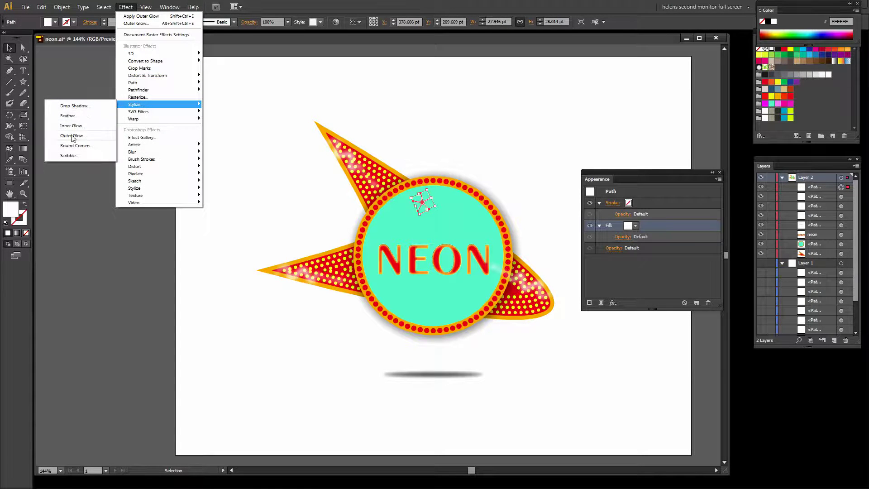
click(72, 135)
click(478, 147)
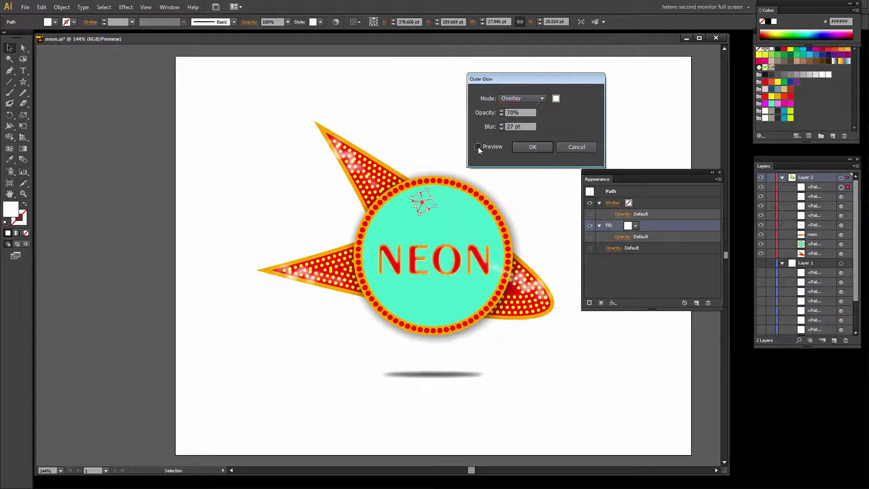
click(511, 112)
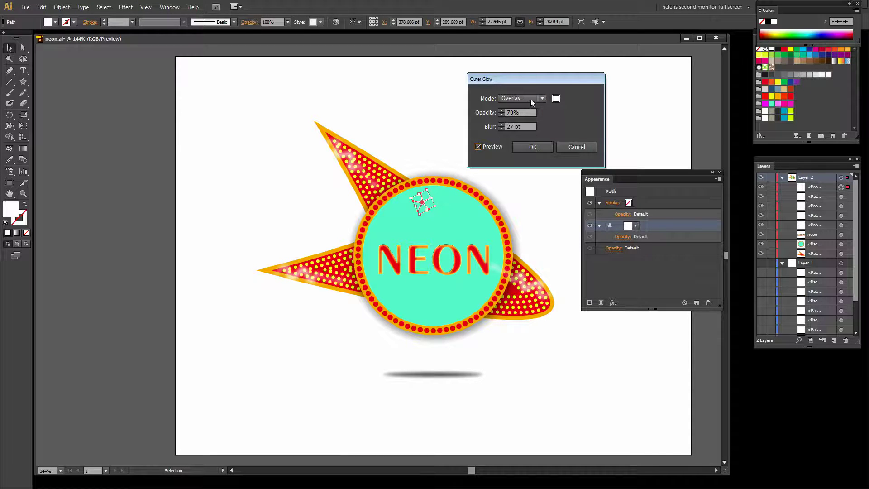
click(501, 111)
click(501, 111)
click(501, 111)
click(501, 128)
click(501, 128)
click(501, 128)
click(501, 128)
click(501, 129)
click(501, 128)
click(501, 128)
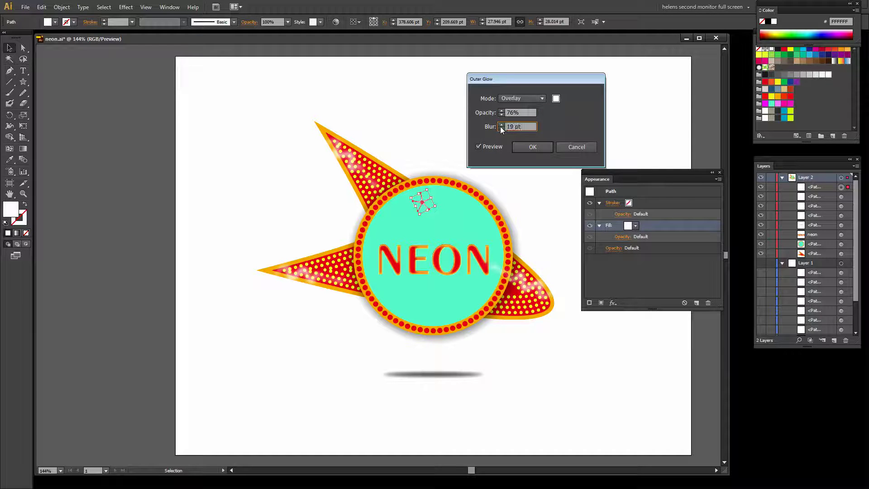
click(529, 148)
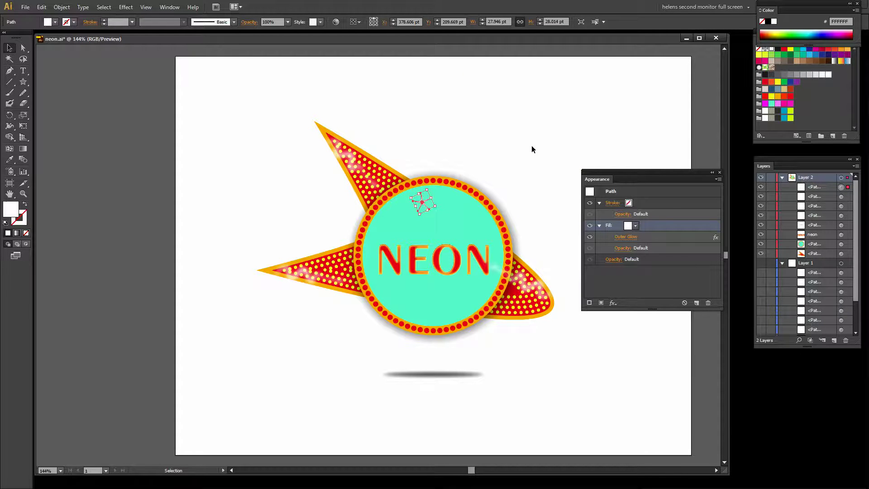
- Add a new Screen-mode Outer Glow to the star at 70% opacity with 29 pt blur
click(126, 7)
mouse_move(154, 105)
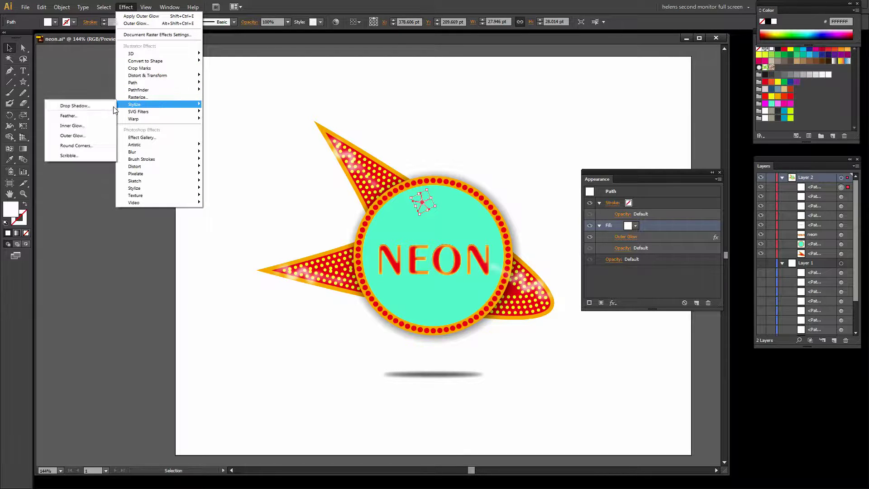
click(76, 136)
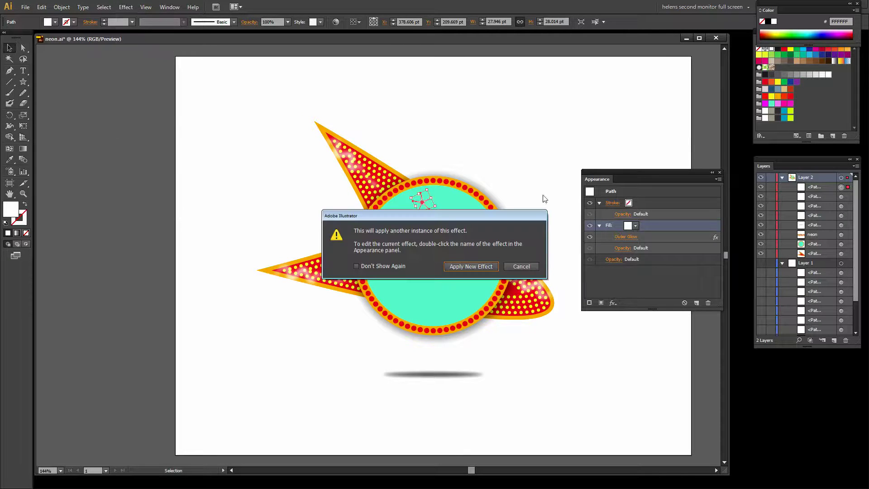
click(475, 267)
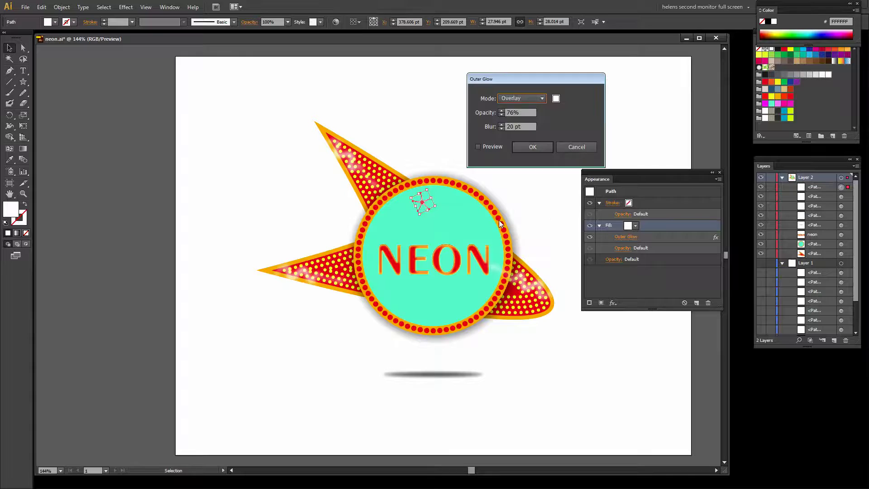
click(532, 98)
click(519, 131)
click(501, 115)
key(Tab)
click(501, 125)
click(502, 125)
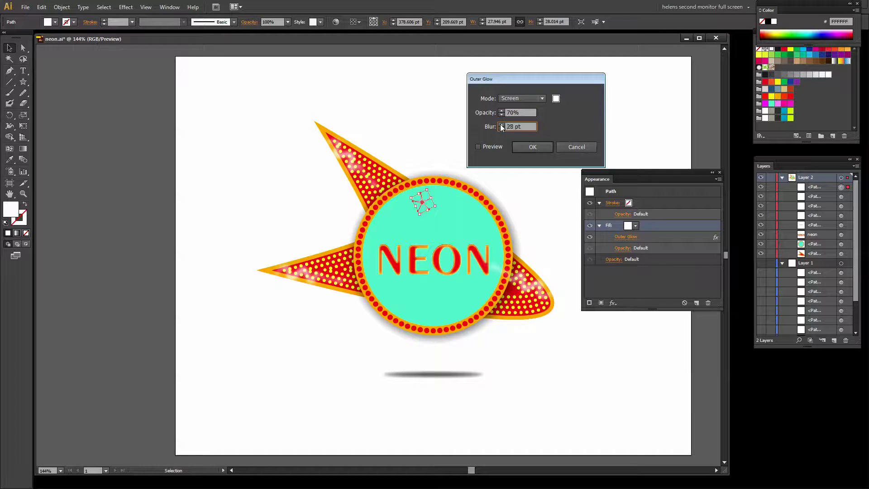
click(479, 147)
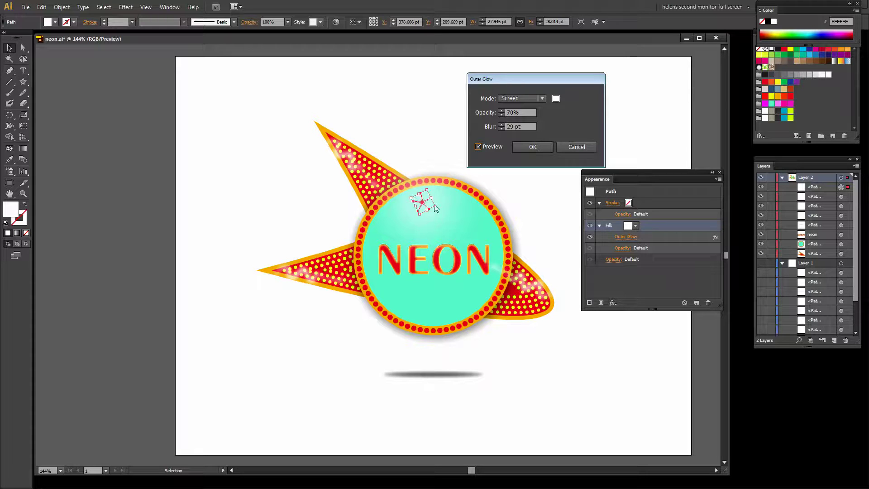
click(528, 147)
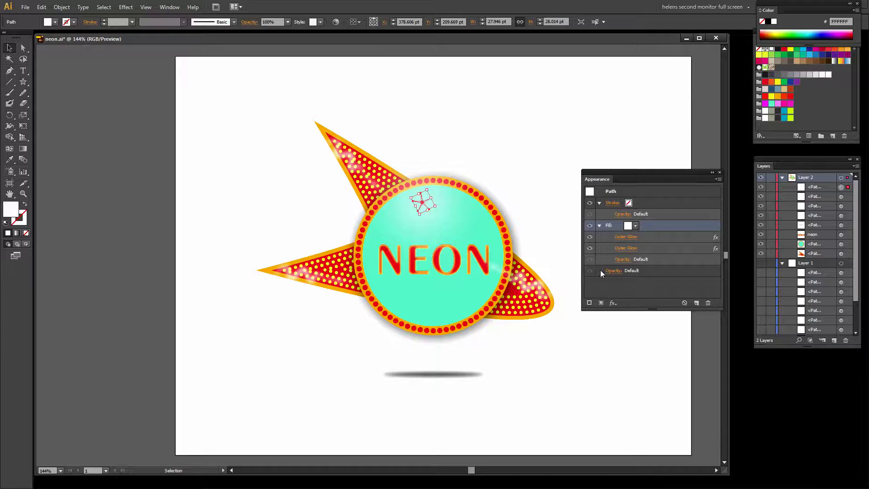
click(589, 237)
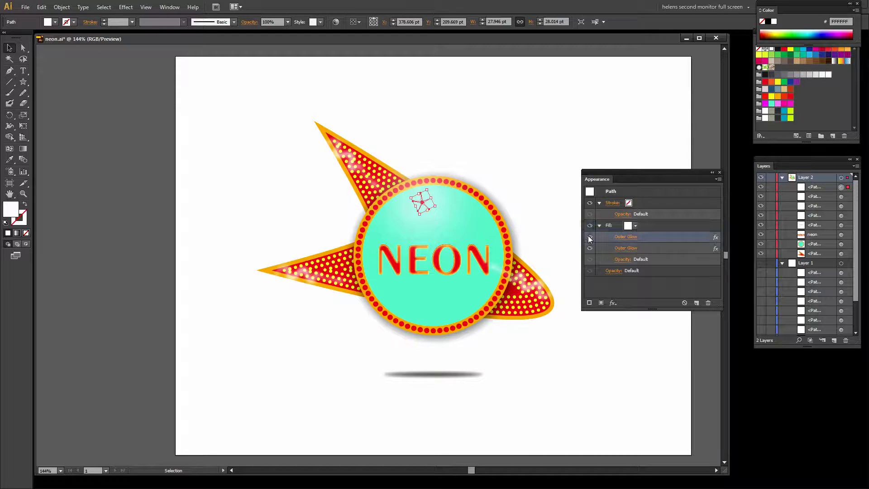
click(589, 237)
click(590, 249)
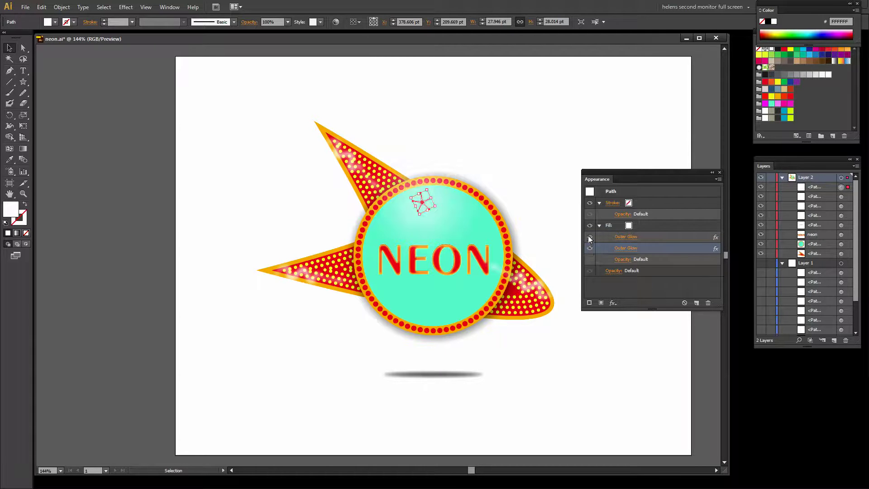
click(590, 248)
click(590, 236)
click(590, 237)
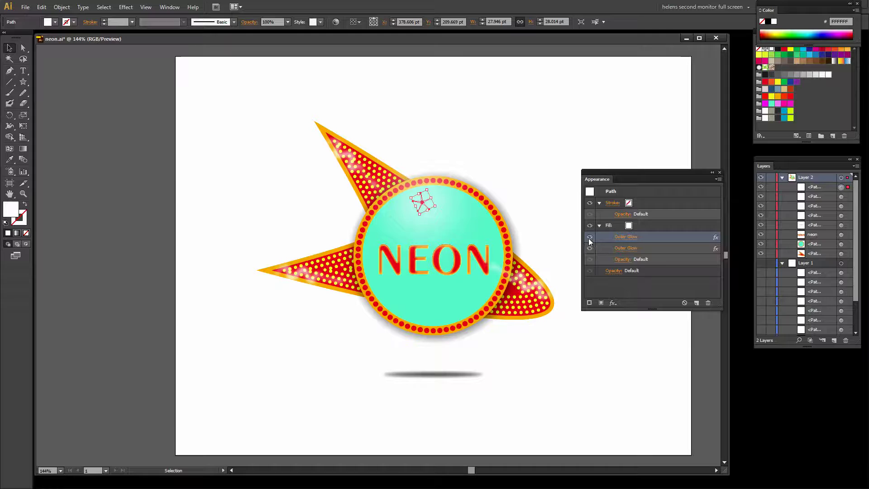
click(589, 237)
click(589, 235)
click(591, 248)
click(590, 248)
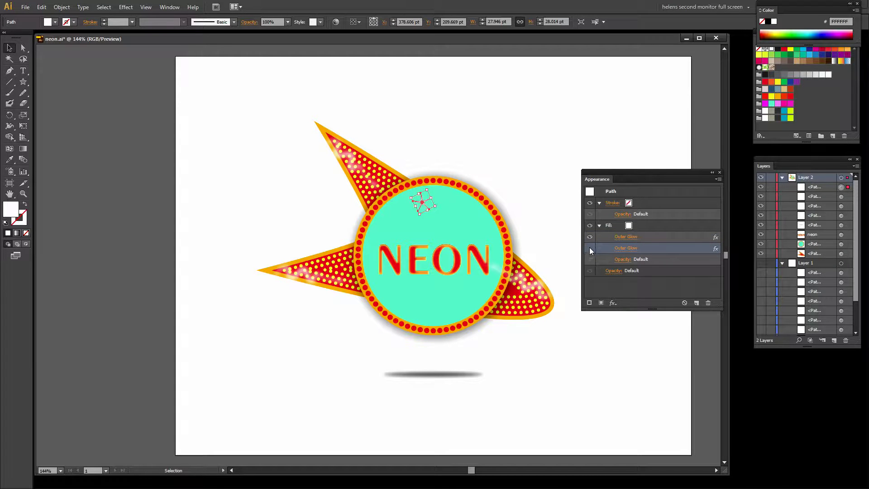
click(589, 248)
click(589, 247)
click(590, 247)
click(589, 248)
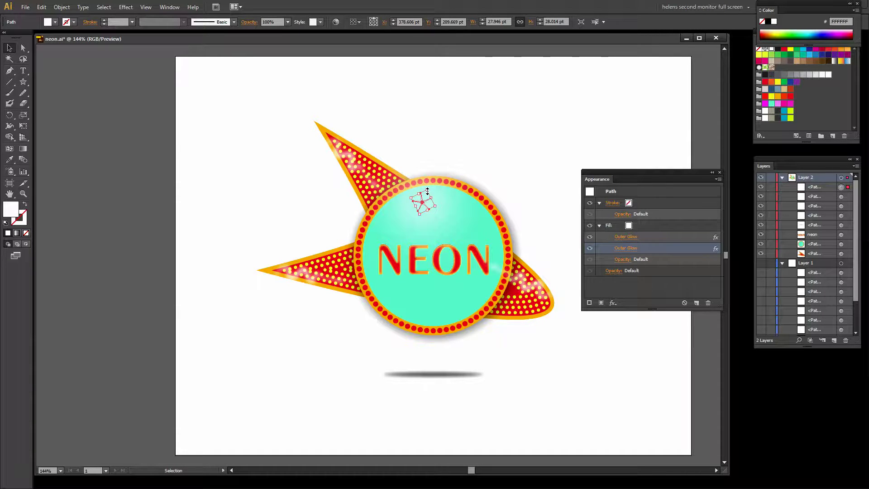
- Shrink the star sparkle slightly and position it on the first N of NEON
drag(427, 191, 429, 195)
click(502, 146)
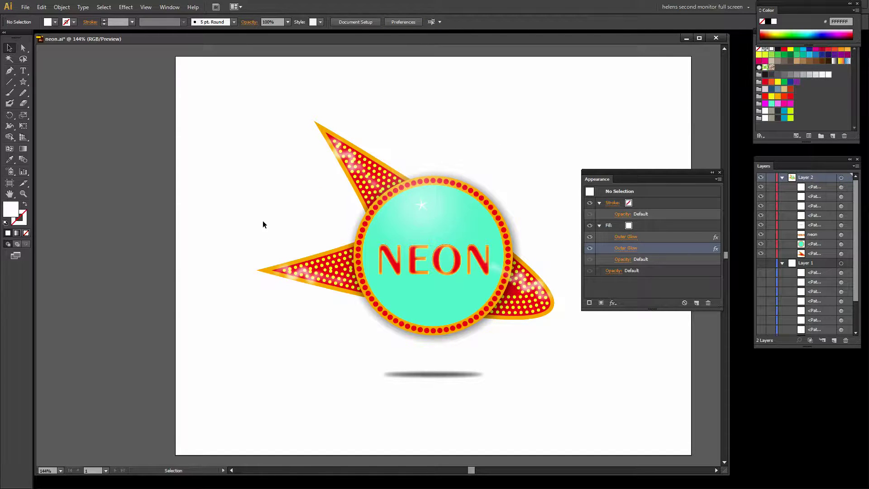
drag(422, 205, 381, 247)
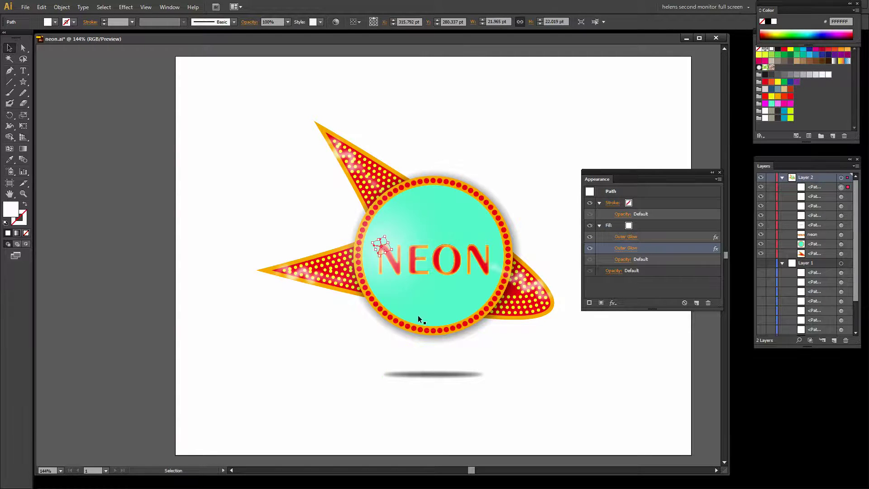
click(543, 365)
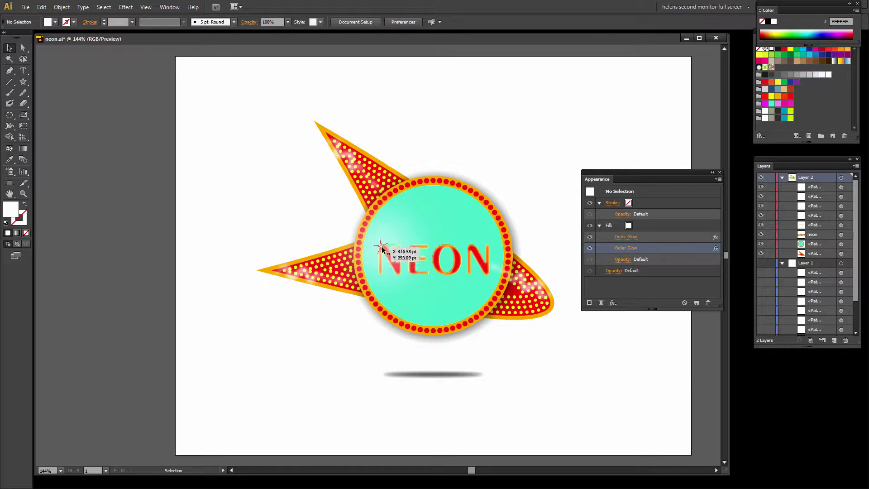
drag(383, 248, 381, 244)
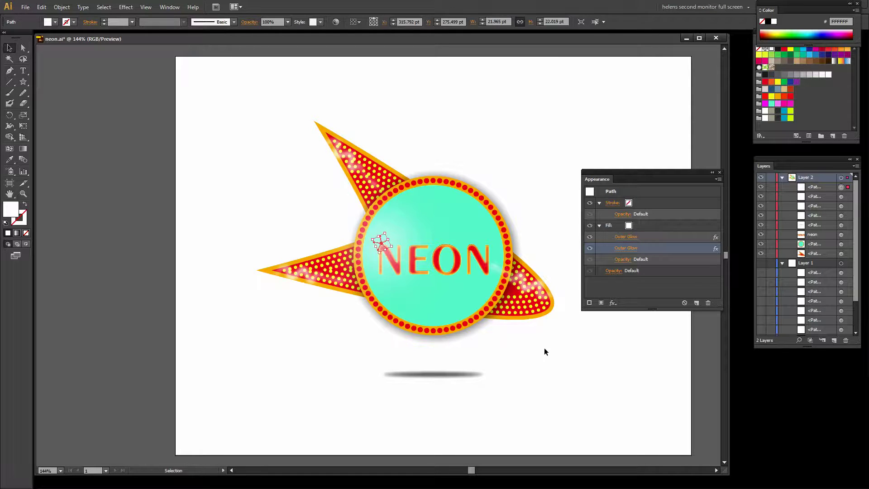
click(545, 351)
- Lower the sparkle's overall opacity to 70% in the Appearance panel
click(380, 245)
click(610, 272)
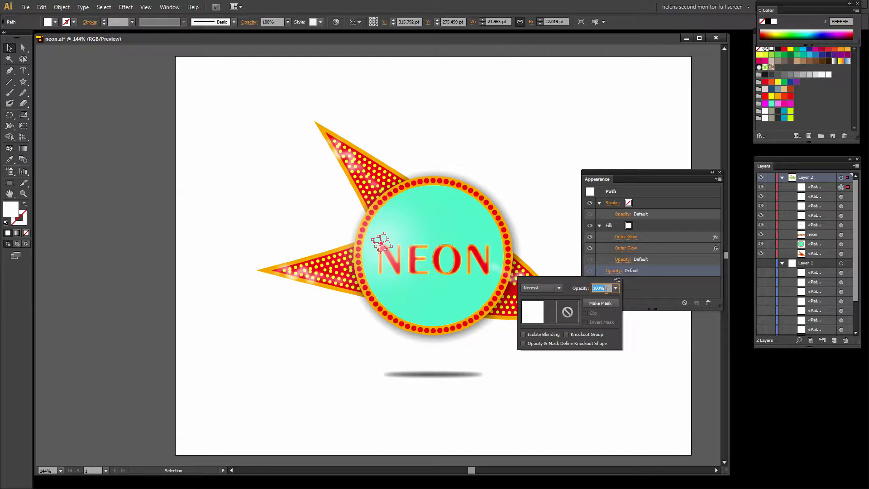
click(616, 288)
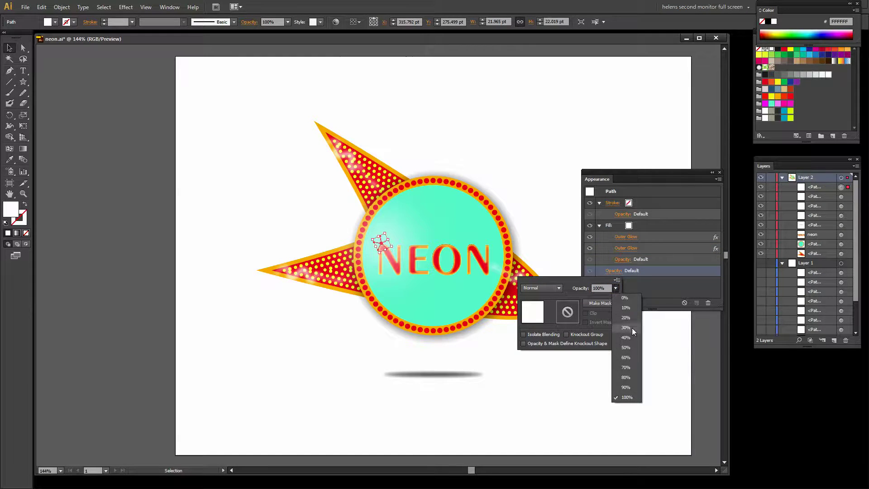
click(627, 367)
click(660, 348)
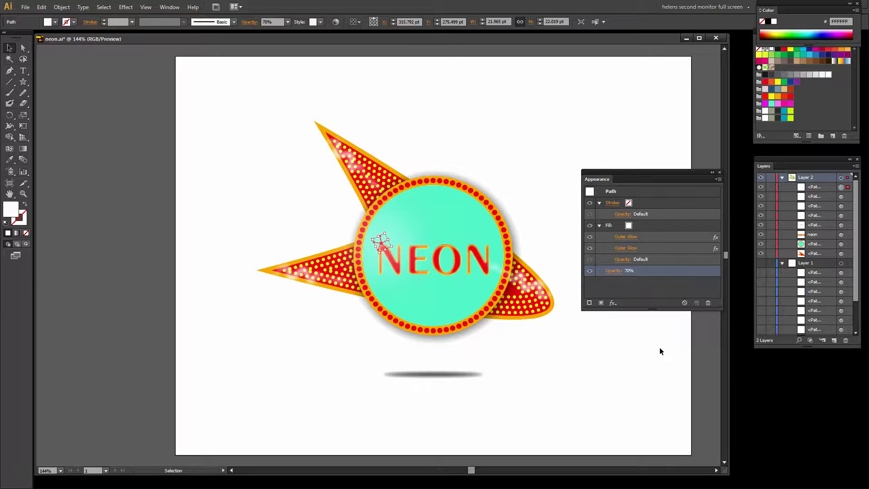
click(313, 336)
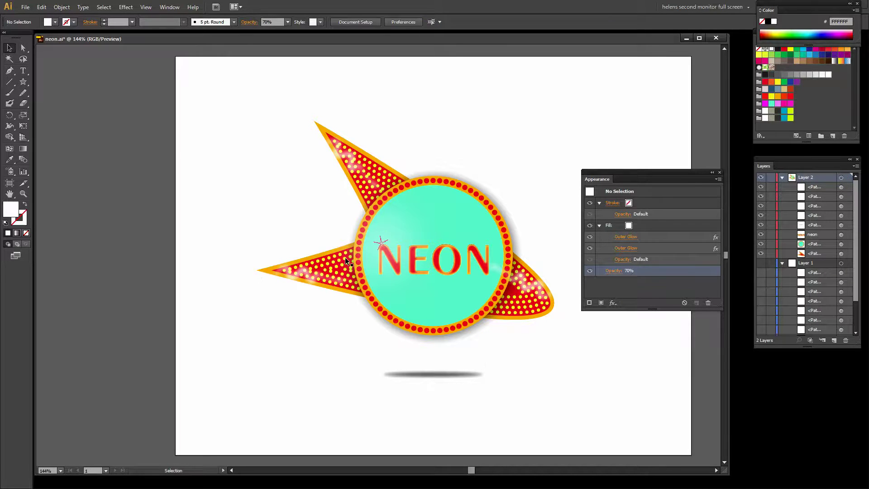
- Duplicate the sparkle onto the last N of NEON and the circle's top-left ring
click(382, 246)
click(286, 207)
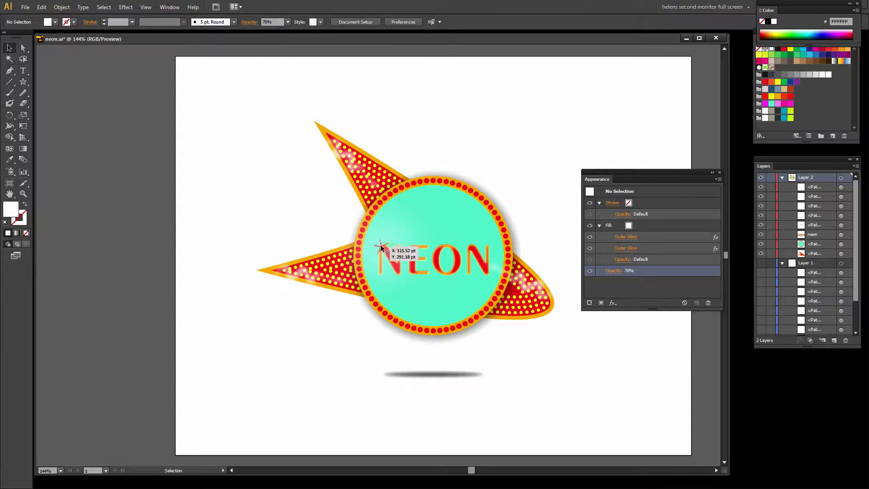
drag(382, 244, 459, 325)
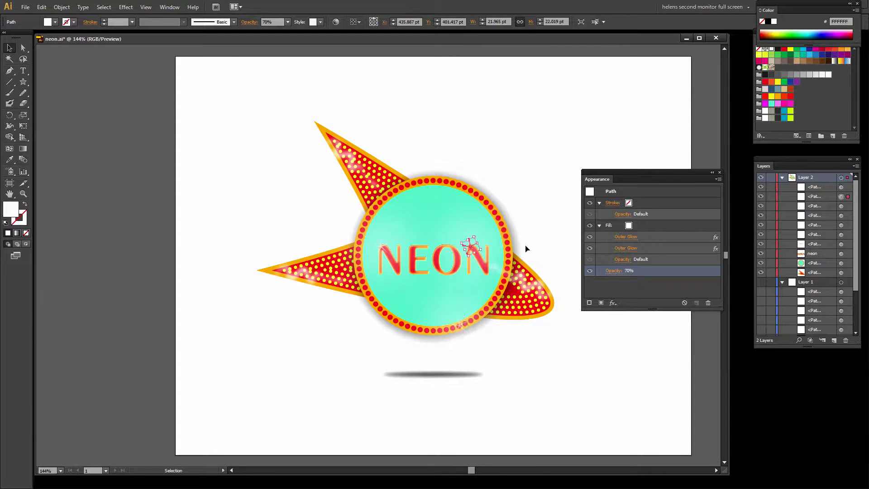
click(471, 247)
drag(470, 243, 398, 188)
click(498, 175)
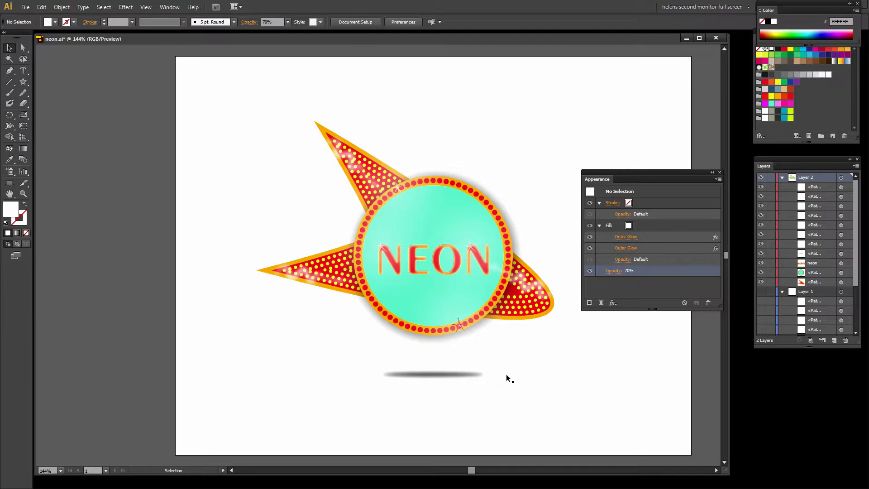
- Reposition the sparkle copies onto the N and the circle's bottom ring
drag(458, 325, 507, 295)
mouse_move(458, 324)
mouse_down()
mouse_move(473, 334)
mouse_move(465, 334)
mouse_up()
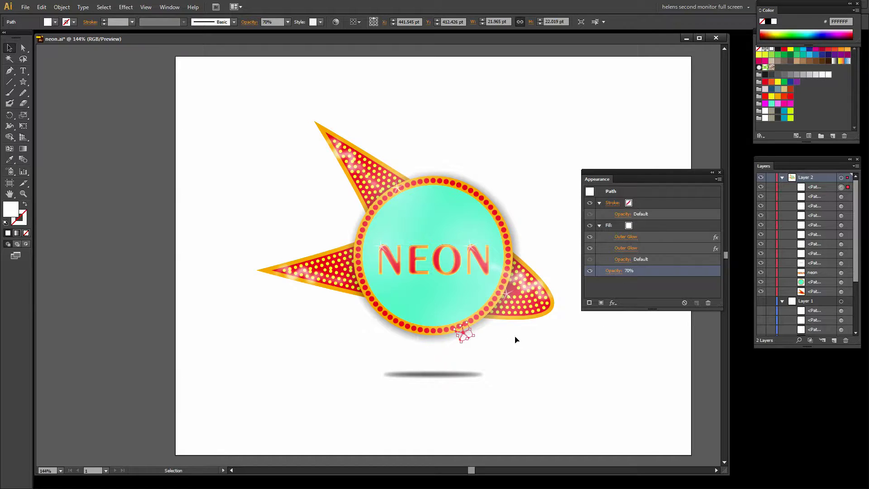
drag(463, 335, 461, 327)
click(849, 197)
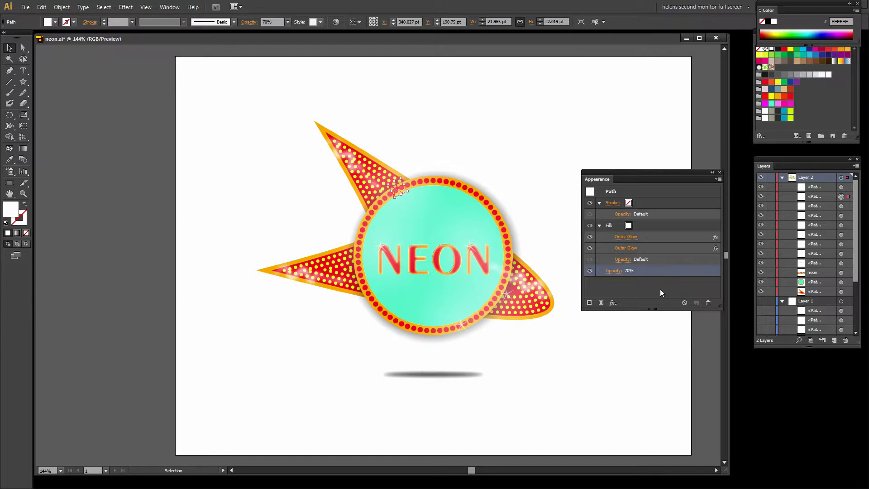
click(826, 188)
click(558, 109)
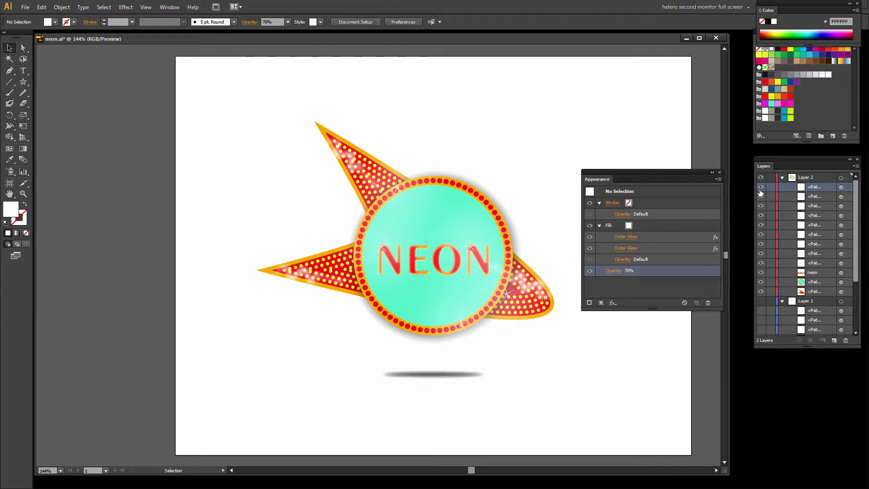
drag(761, 190, 763, 205)
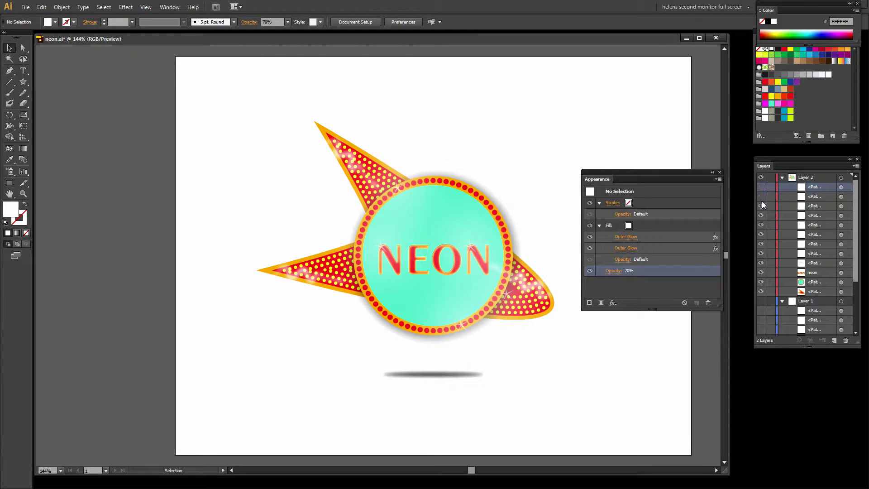
click(762, 253)
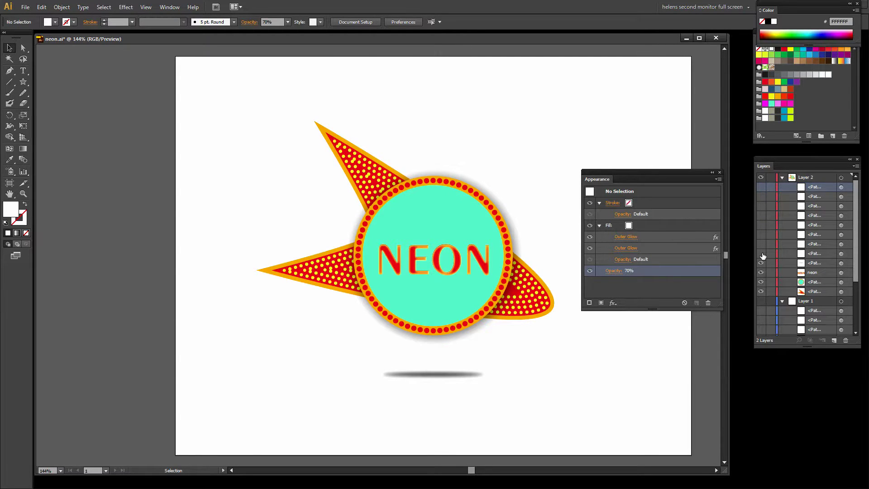
click(761, 187)
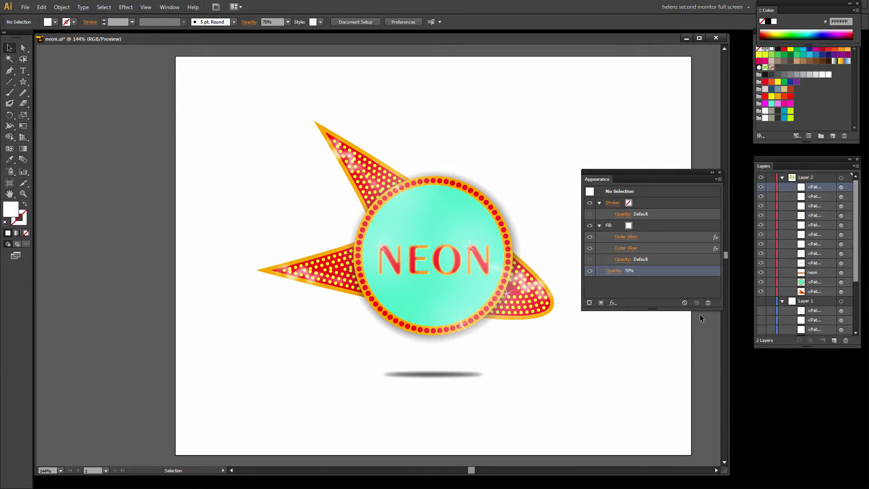